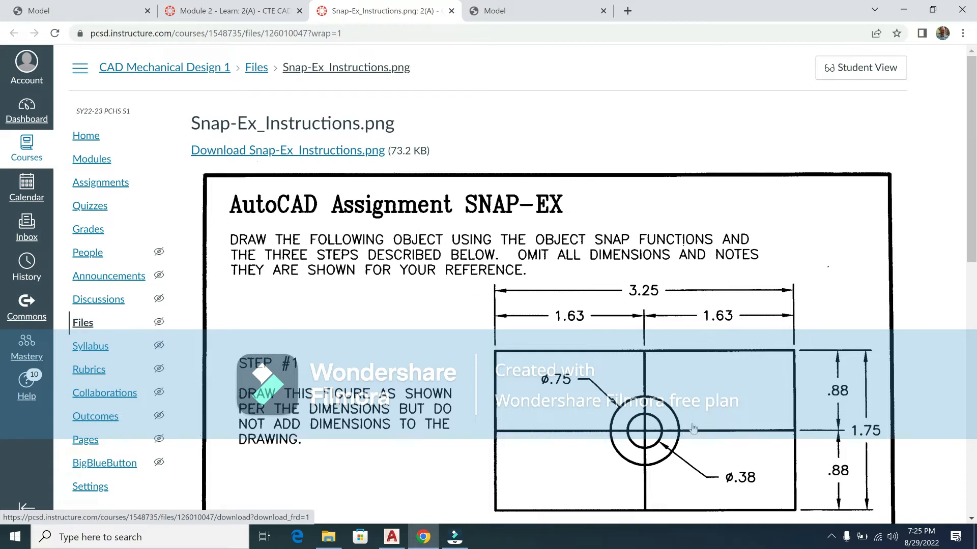
Step: Scroll through the Snap-Ex instructions in Canvas, then switch to the SNAP EXAMPLE drawing in AutoCAD
scroll(695, 428, "down", 3)
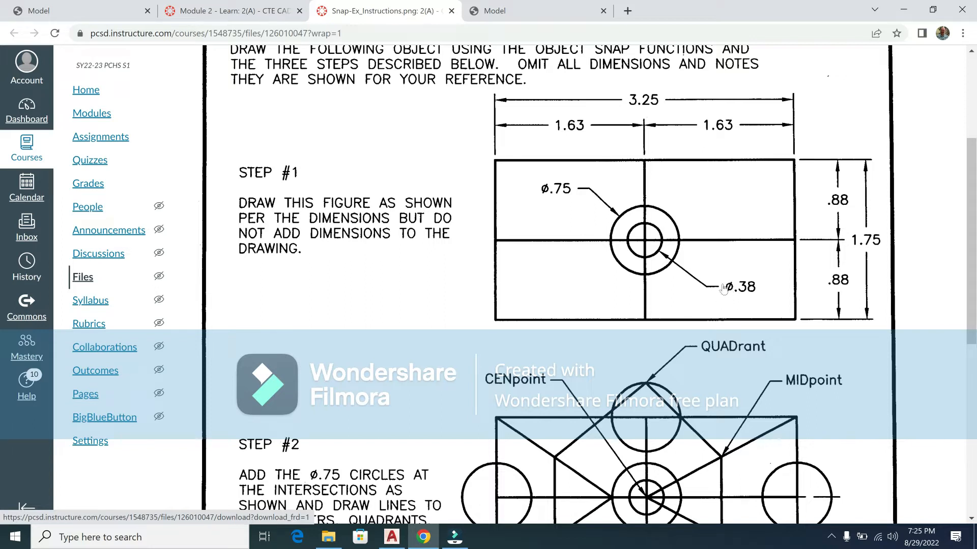
left_click(392, 537)
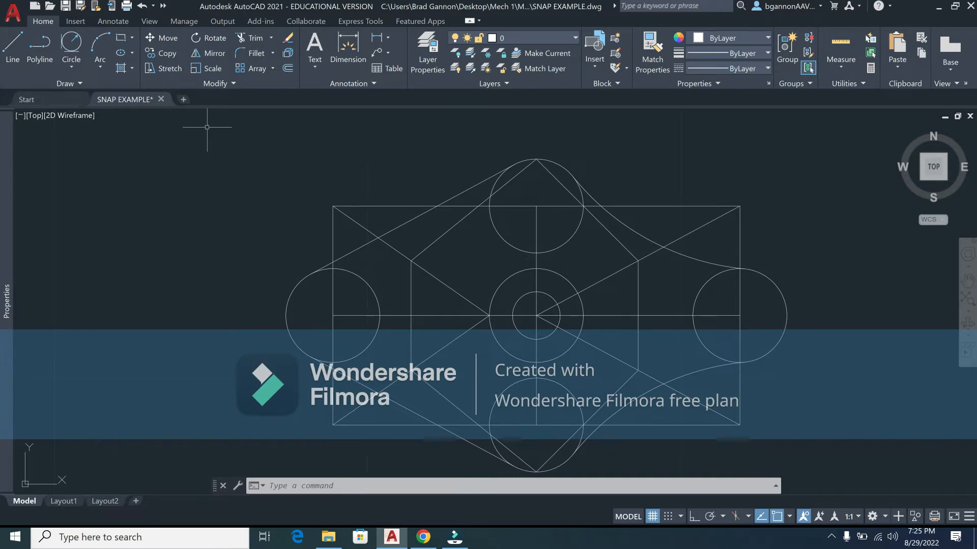
Step: Start a new blank drawing and save it as 'SNAP EXAMPLE 2.0'
left_click(184, 99)
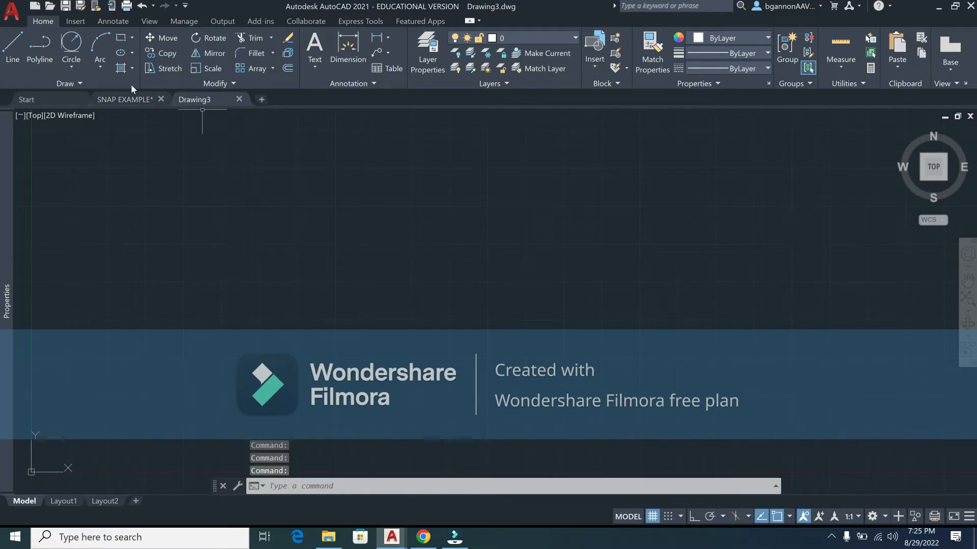
left_click(63, 7)
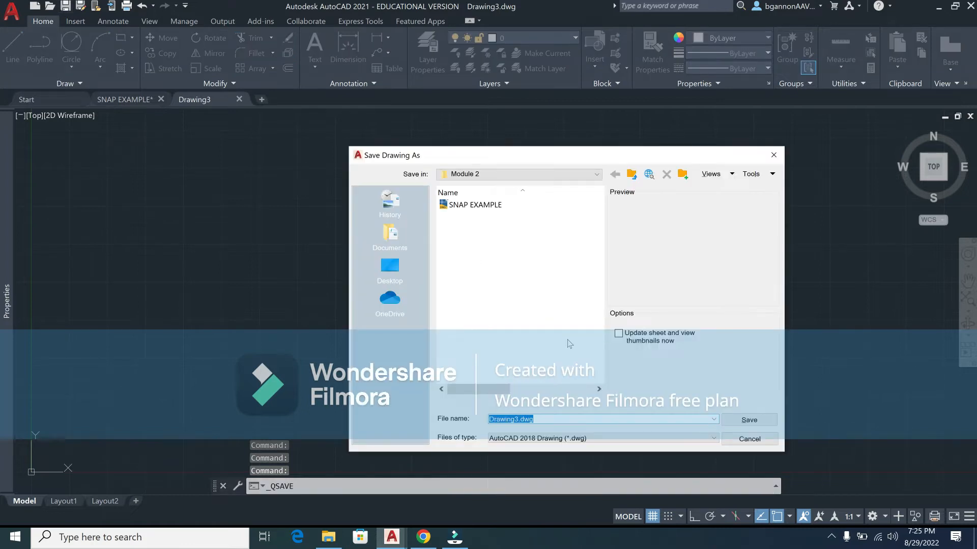
type("SNA")
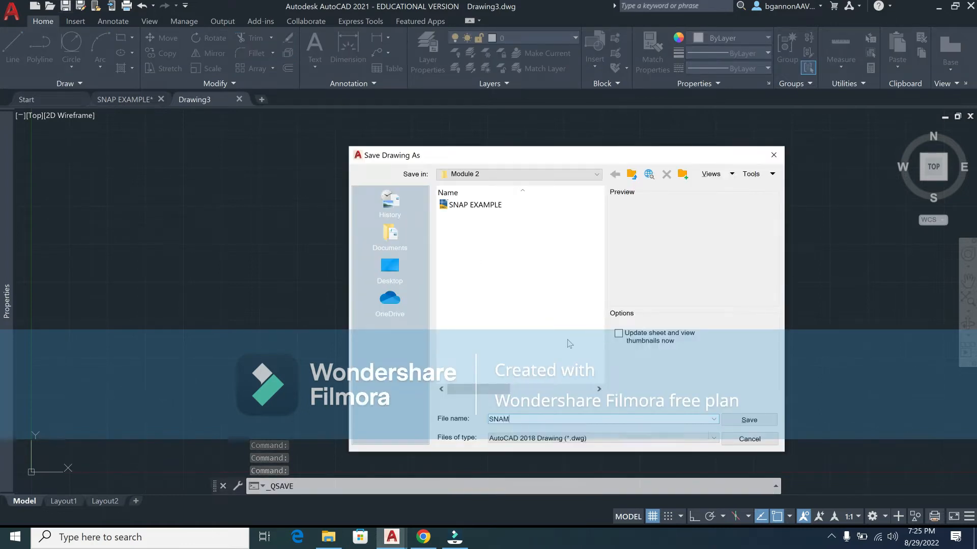
type("P EXAMP")
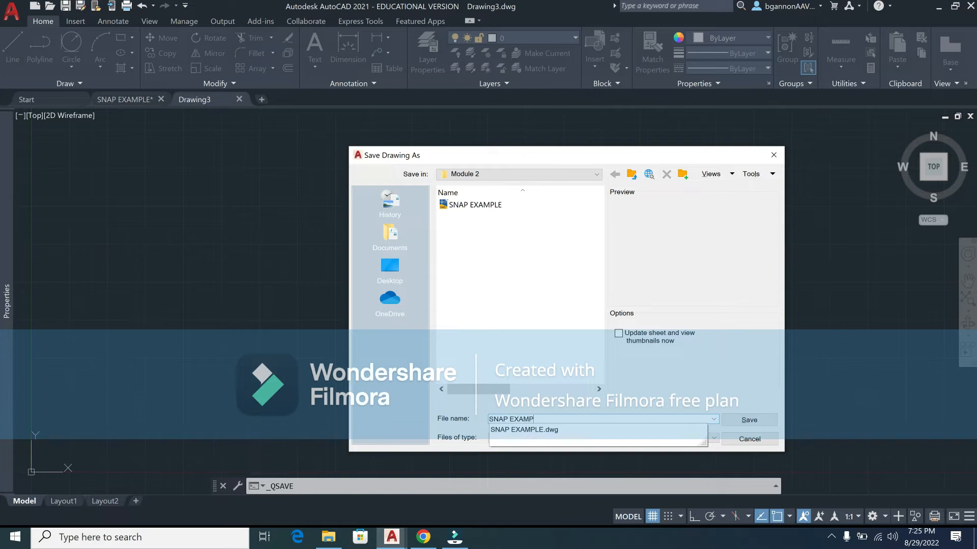
type("LE 2.0")
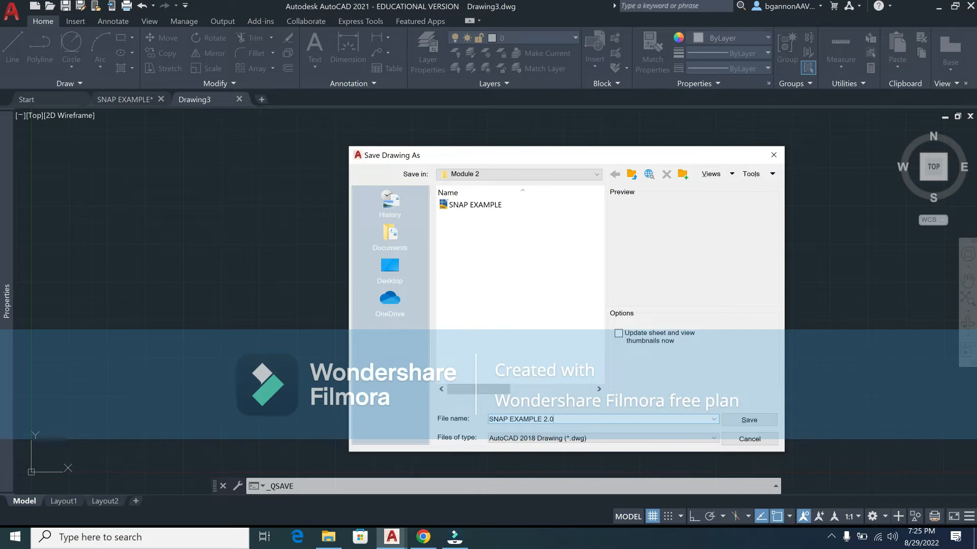
key("Return")
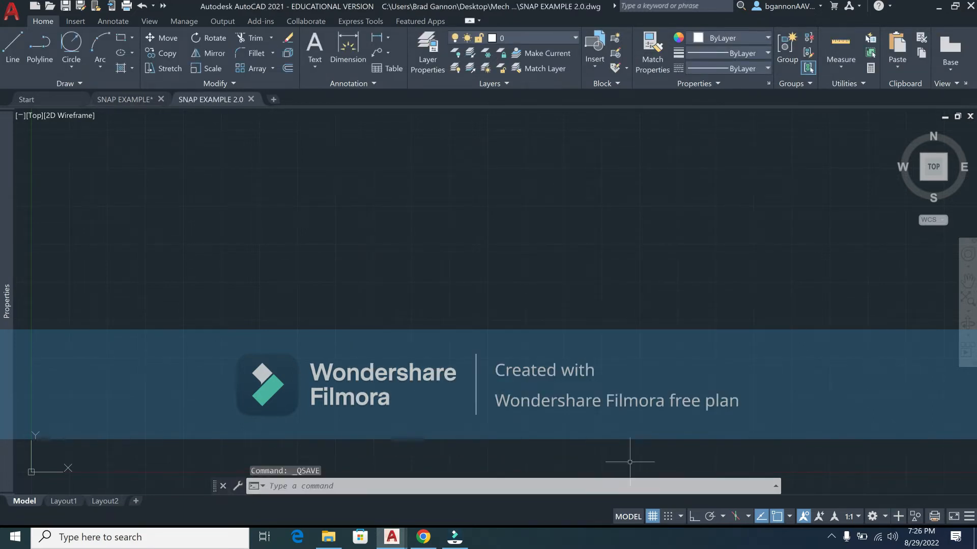
Step: Turn off Tangent and Extension snaps, enable Endpoint, Center, Quadrant and Intersection, then return to Chrome
left_click(789, 517)
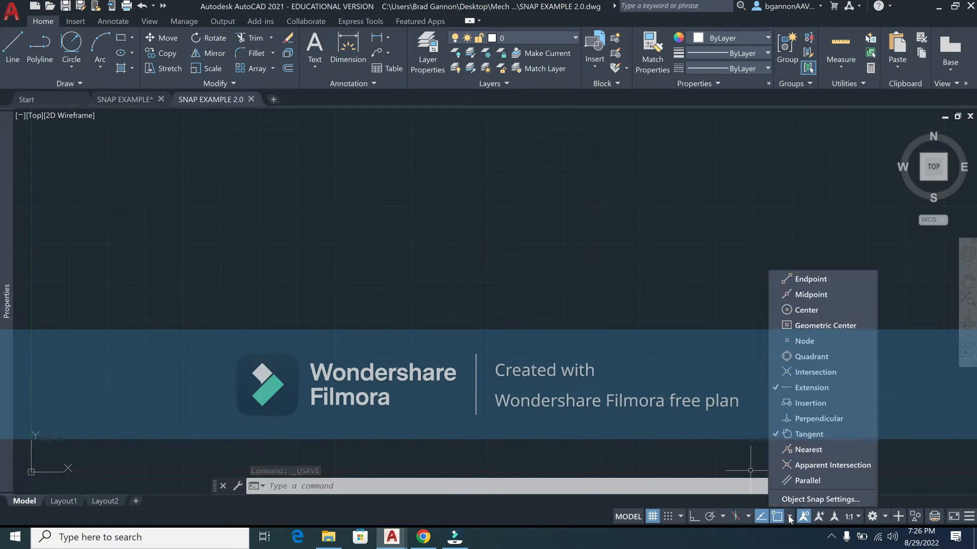
left_click(816, 435)
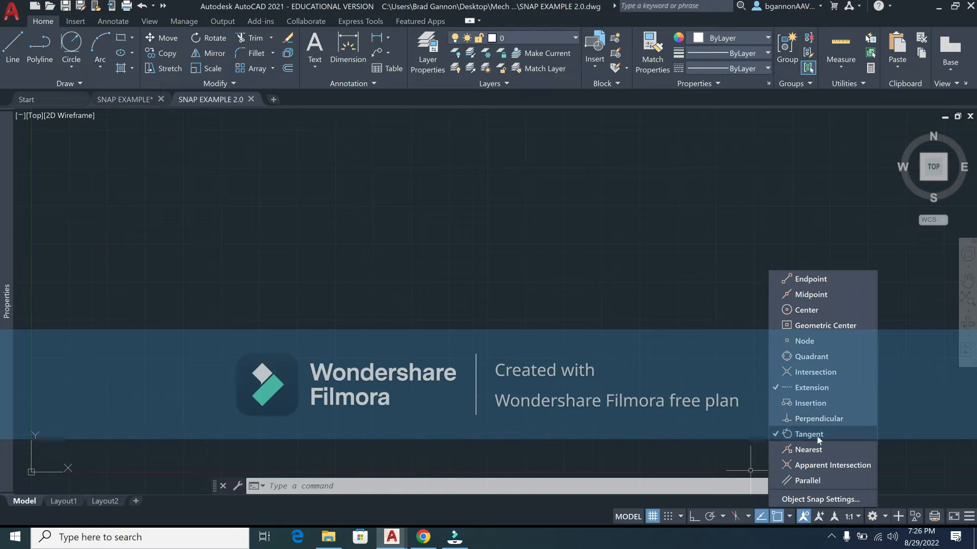
left_click(813, 388)
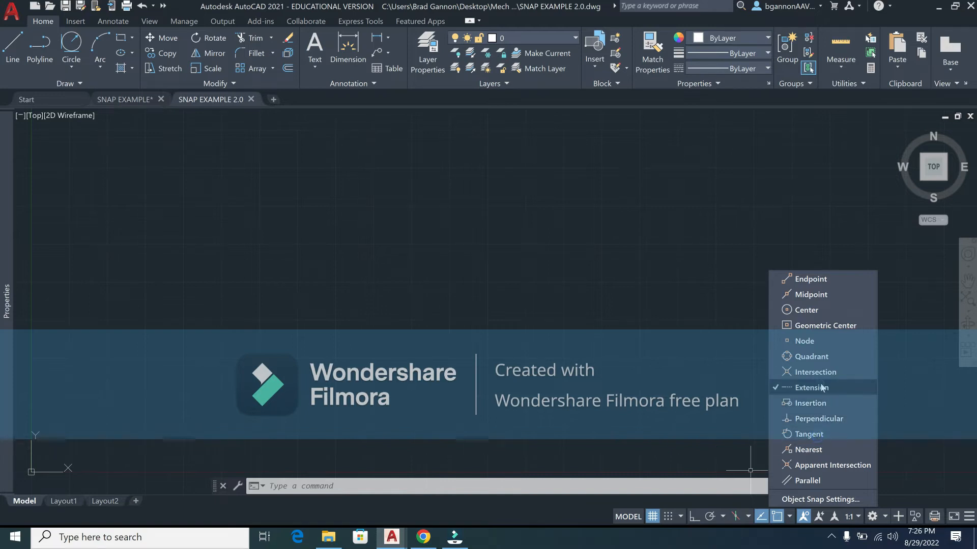
left_click(818, 280)
left_click(817, 308)
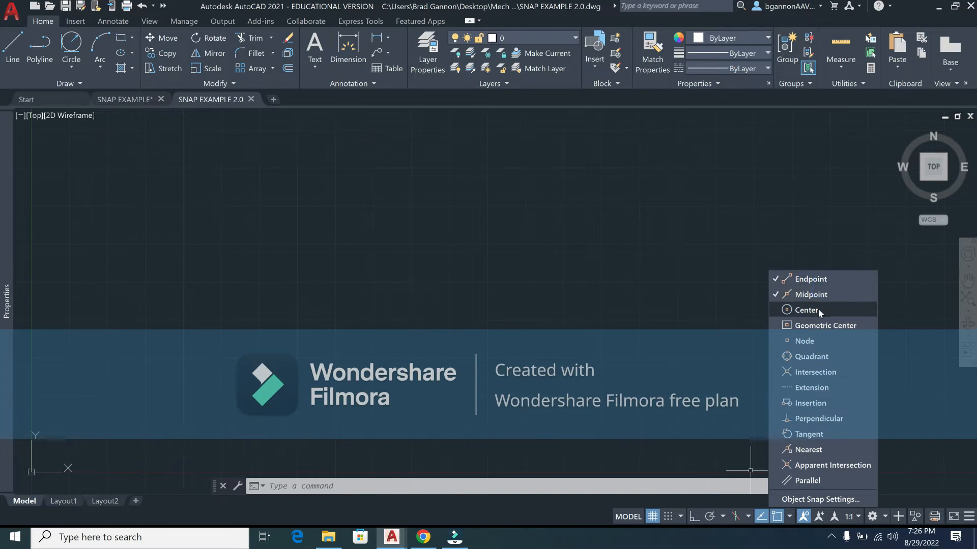
left_click(816, 358)
left_click(820, 374)
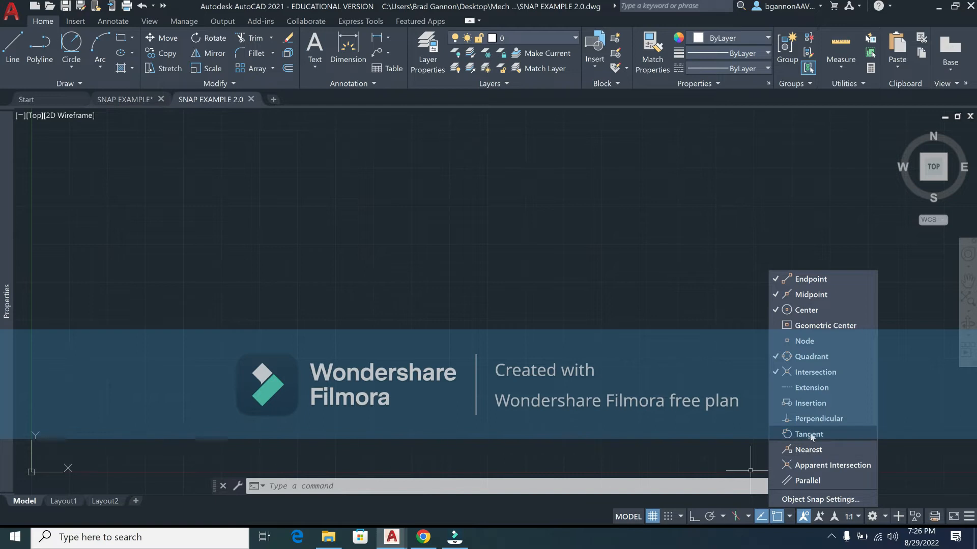
left_click(789, 245)
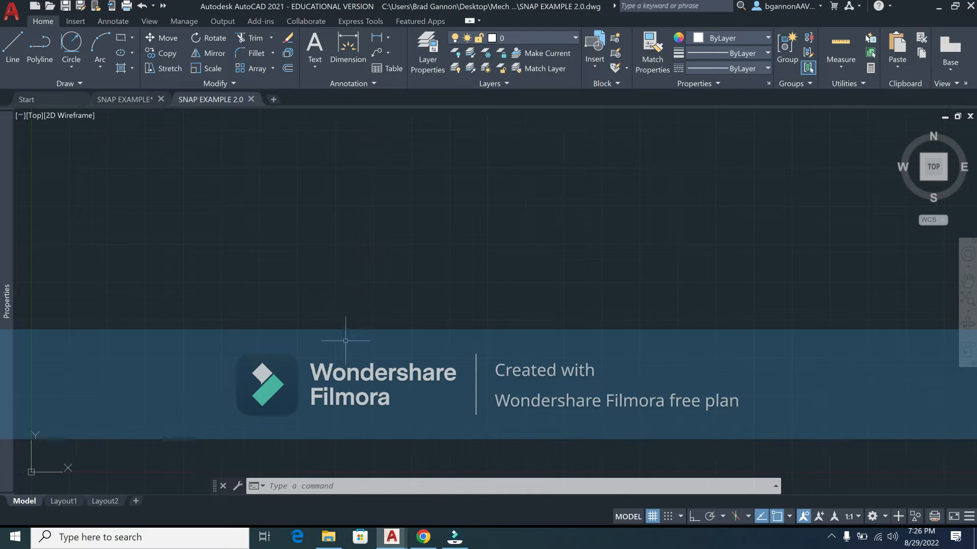
left_click(423, 538)
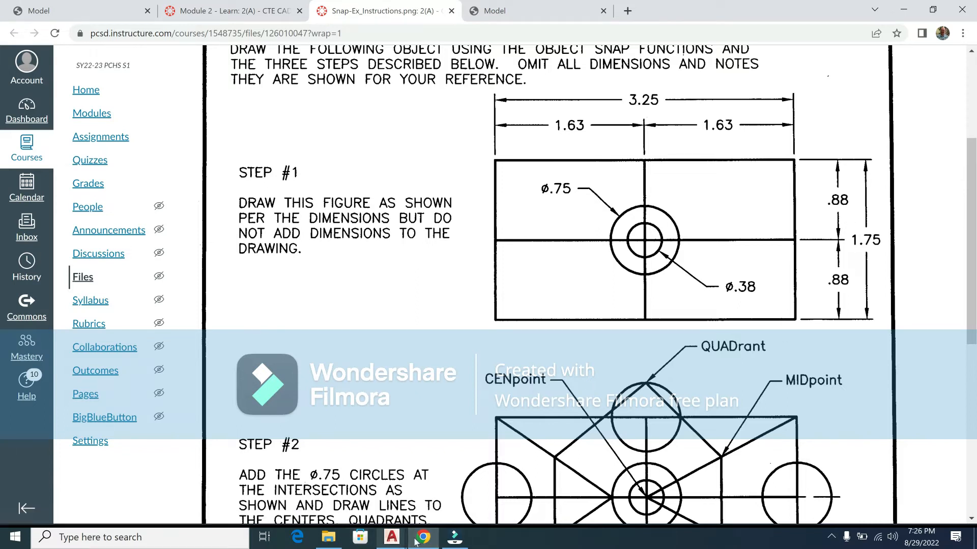
Step: Go back from the Step 1 instructions to the blank SNAP EXAMPLE 2.0 drawing
left_click(391, 537)
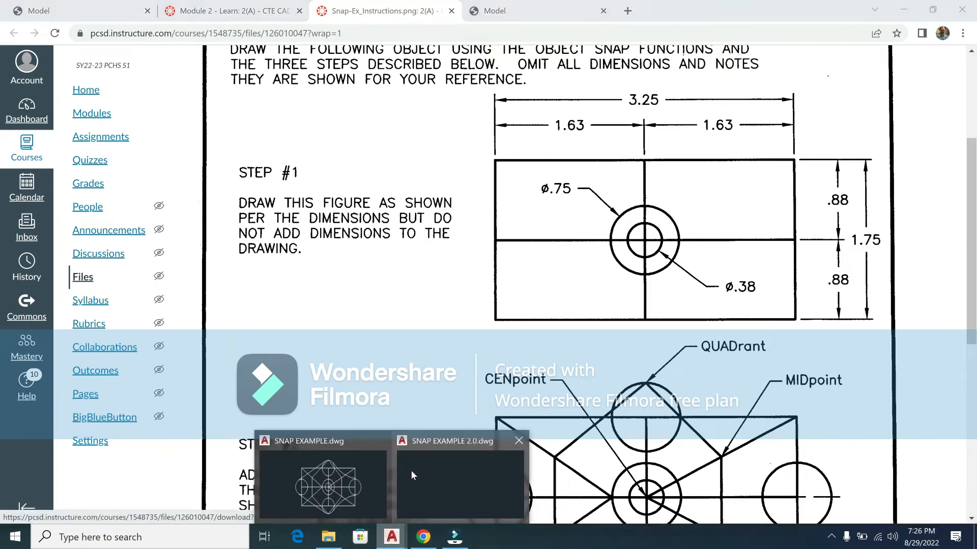
left_click(427, 477)
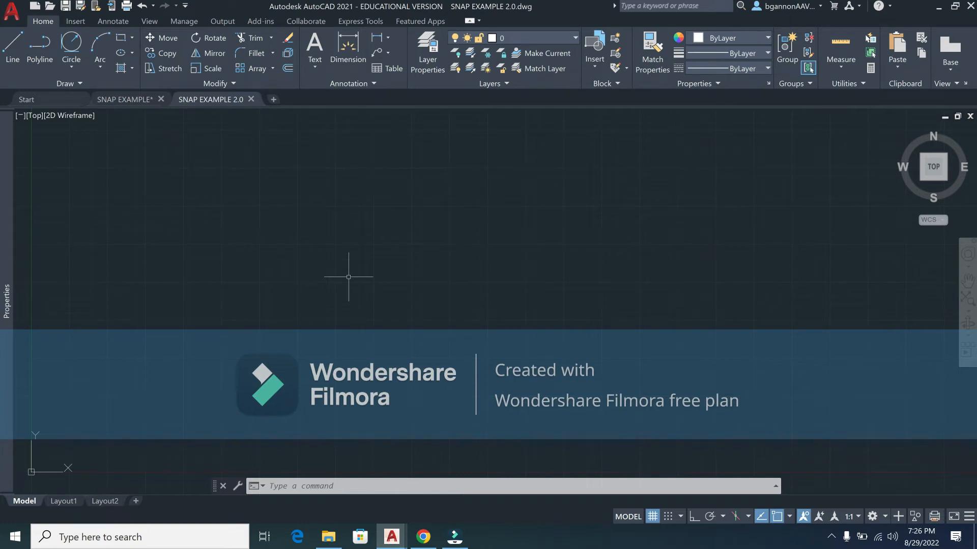
Step: Try a rectangle with a 3.25 value, then undo the wrongly sized result
type("rec")
key("Return")
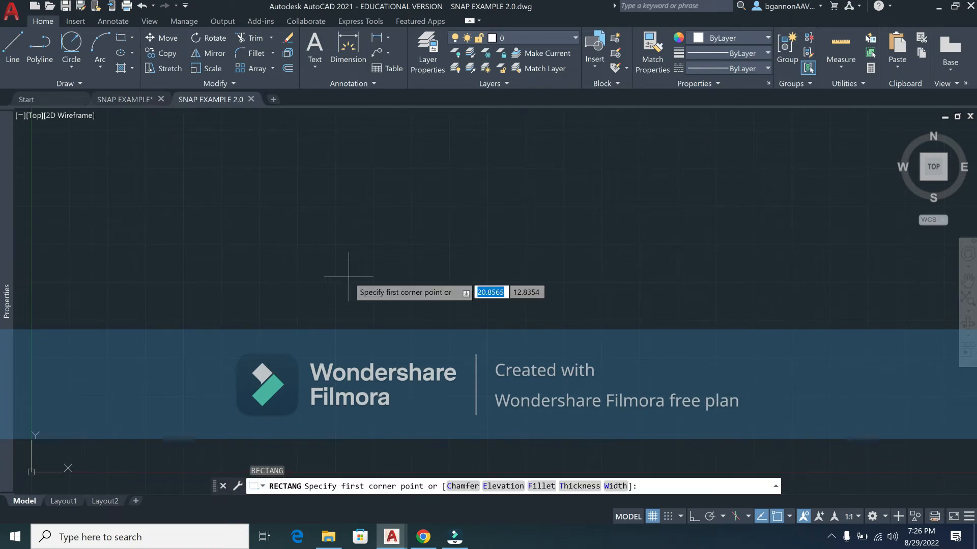
left_click(372, 225)
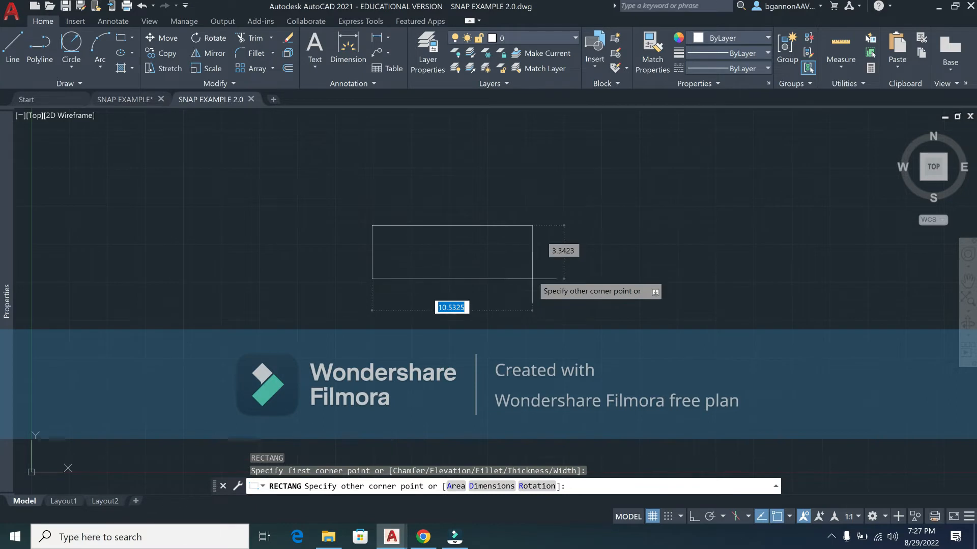
type("3.25")
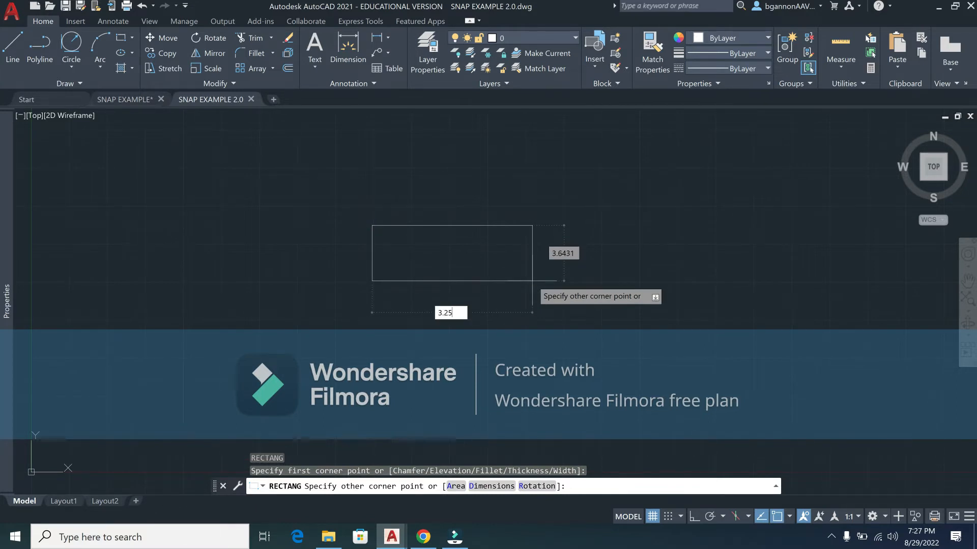
key("Return")
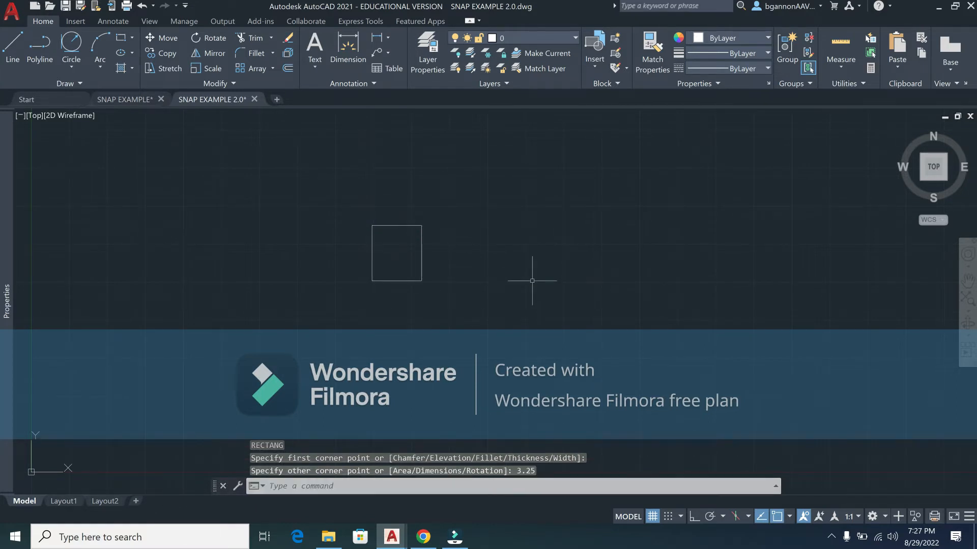
key("ctrl+z")
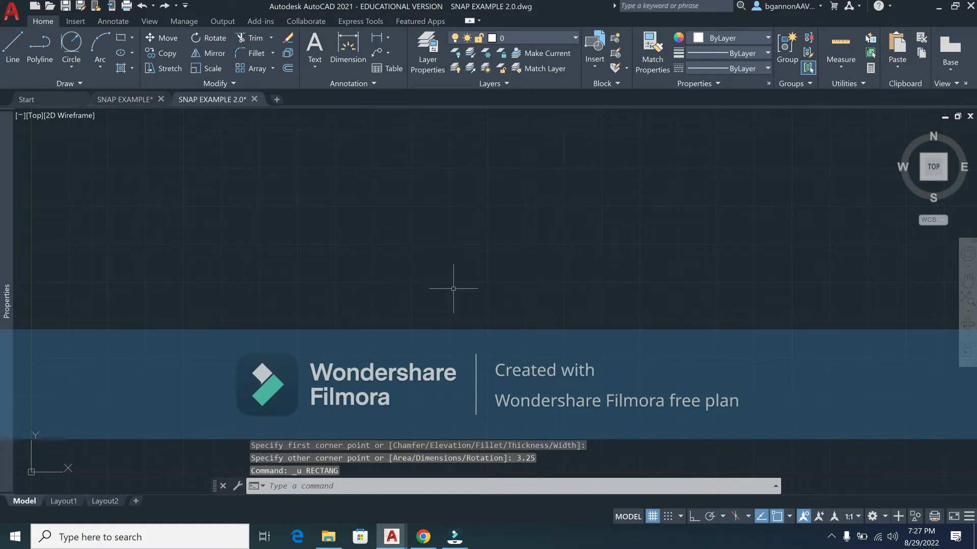
Step: Draw the rectangle 3.25 wide by 1.75 tall from a picked first corner
type("rec")
key("Return")
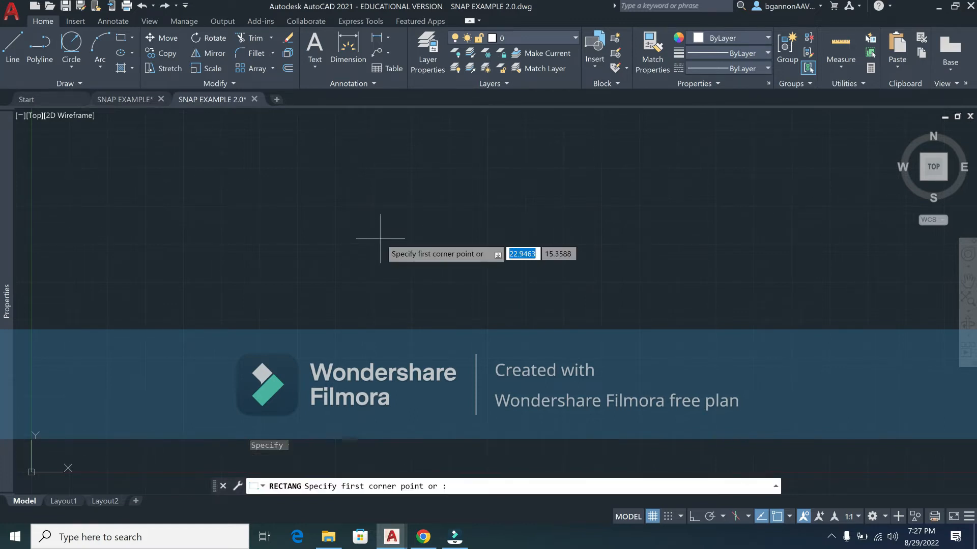
left_click(378, 232)
type("3.2")
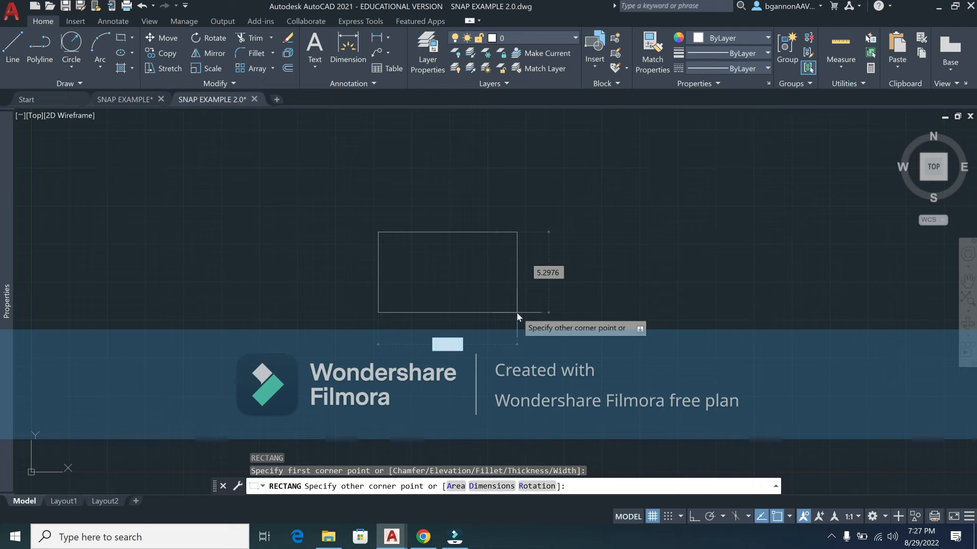
type("5")
key("Tab")
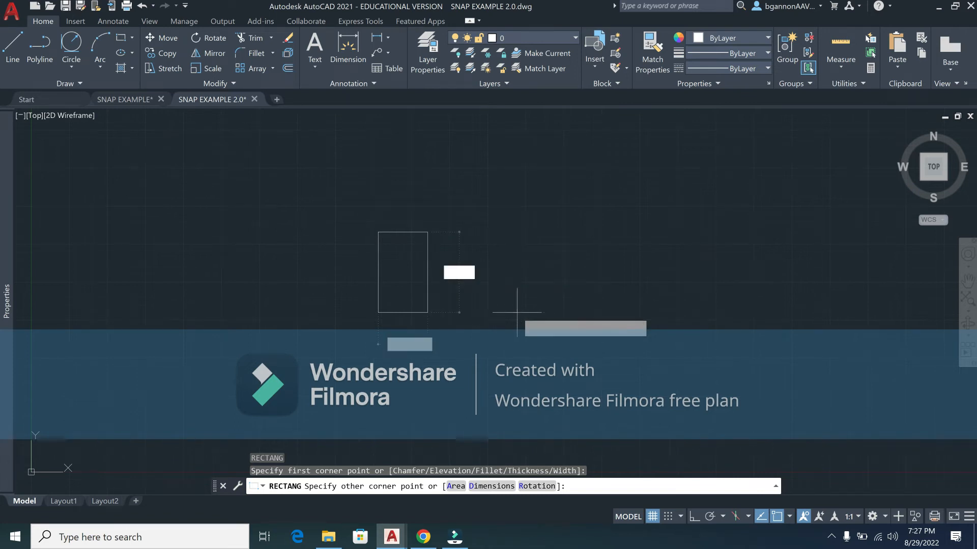
type("1")
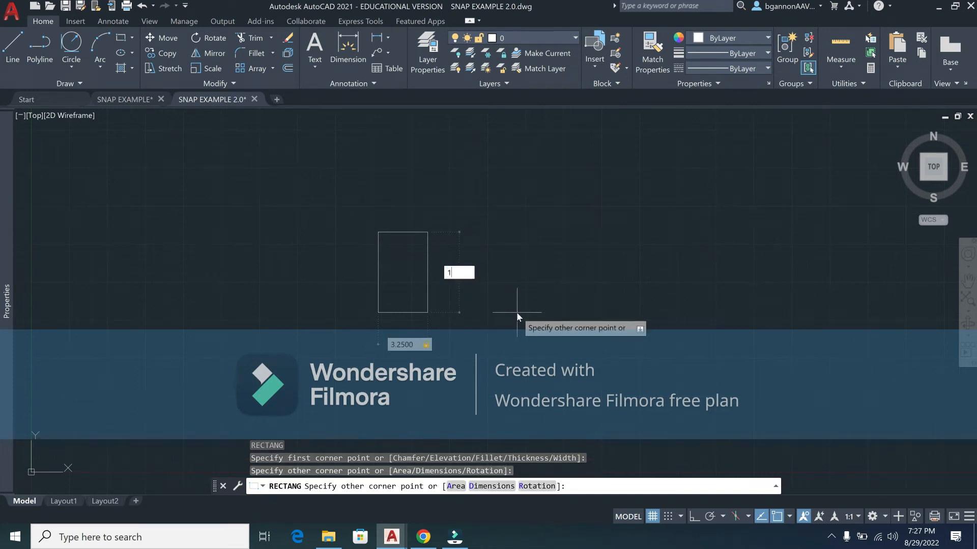
type(".75")
key("Return")
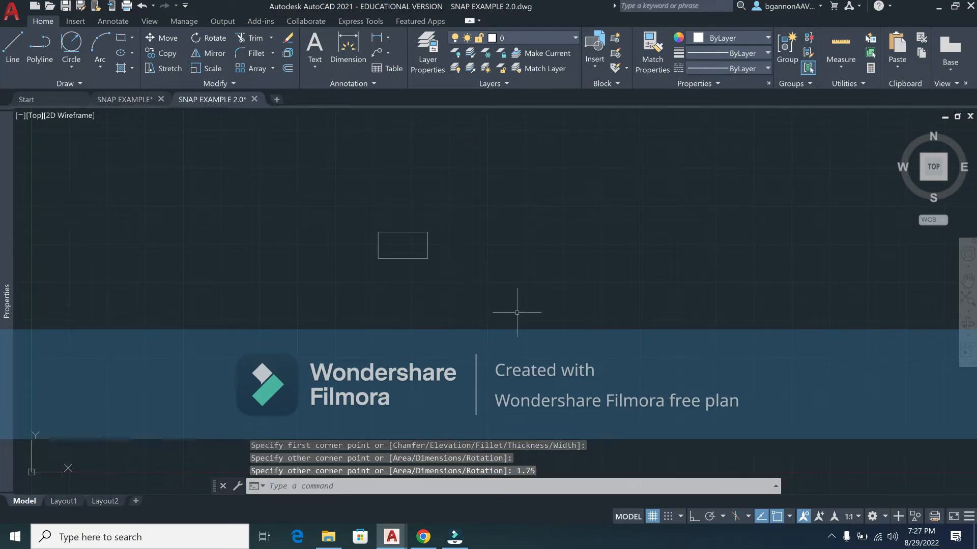
Step: Zoom to extents so the rectangle fills the view
type("z")
key("Return")
type("E")
key("Return")
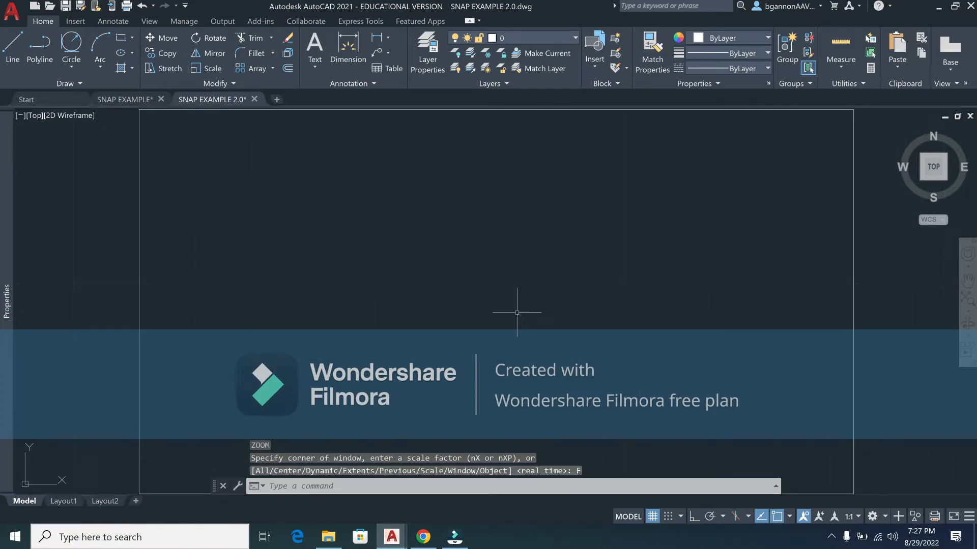
Step: Draw a vertical line joining the top and bottom midpoints and a horizontal line joining the left and right midpoints
scroll(516, 313, "down", 4)
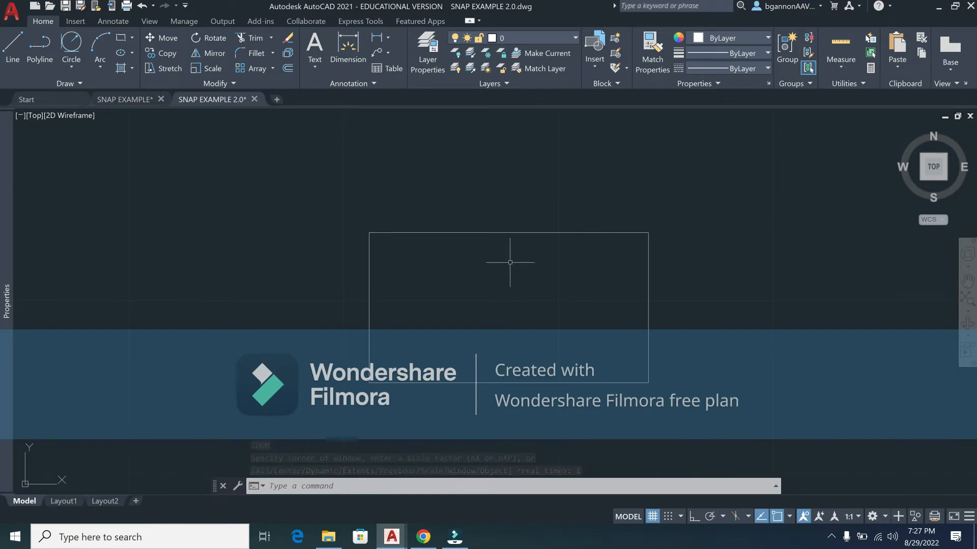
type("l")
key("Return")
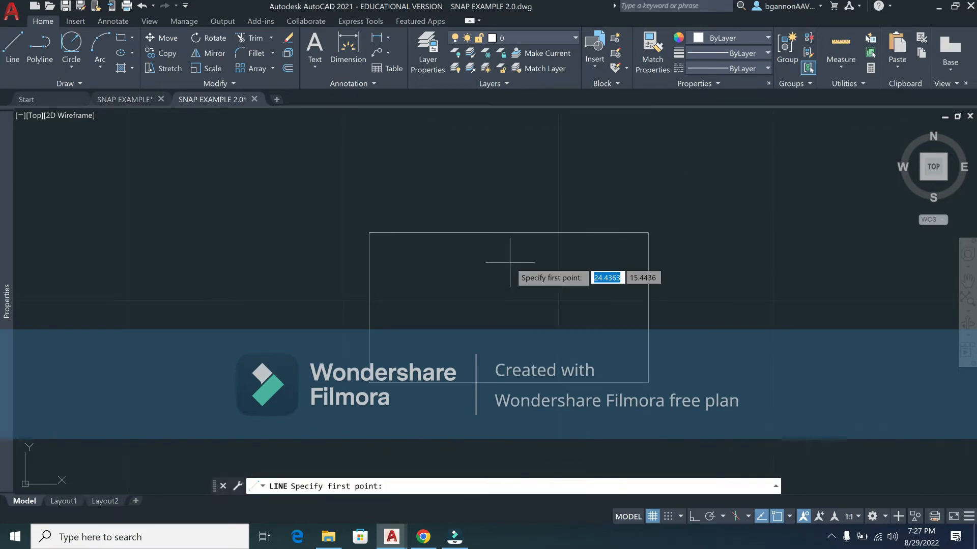
left_click(509, 233)
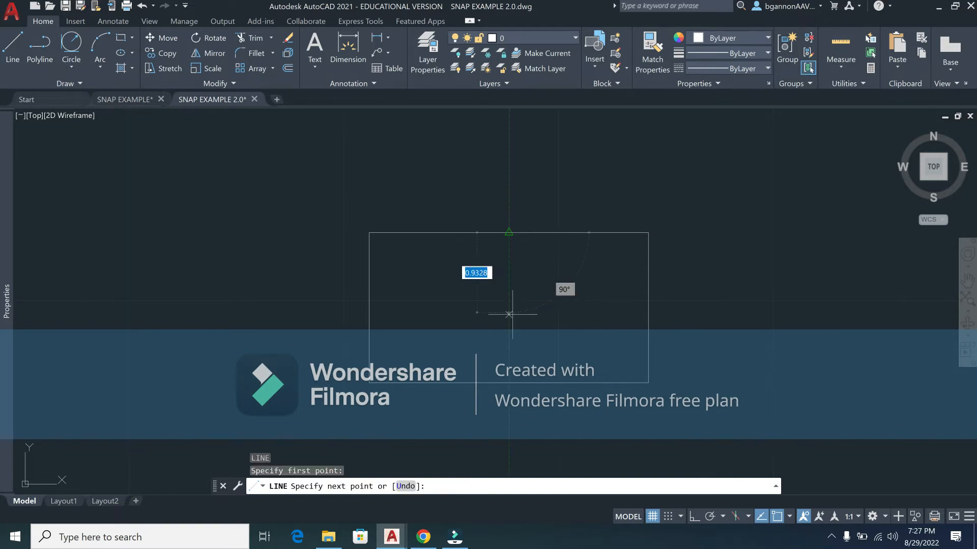
left_click(508, 383)
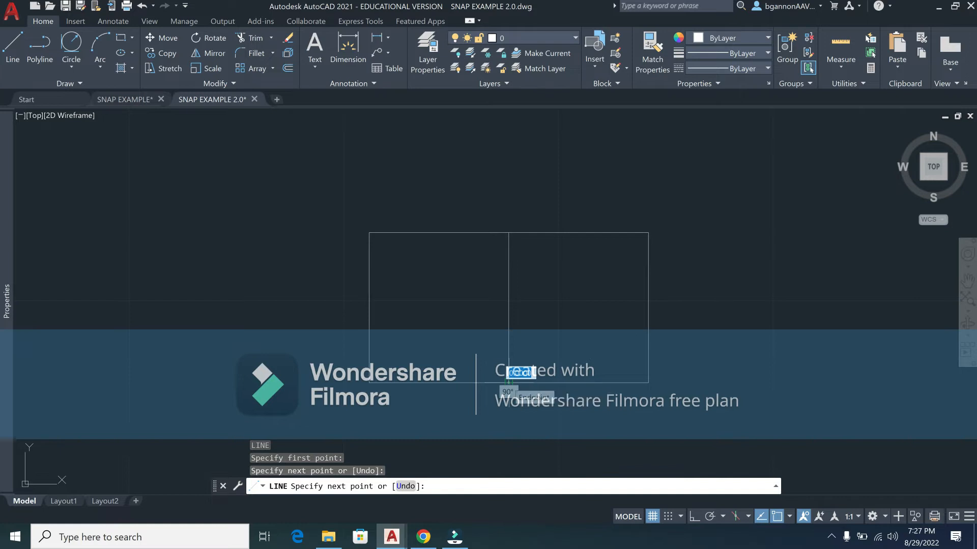
key("Return")
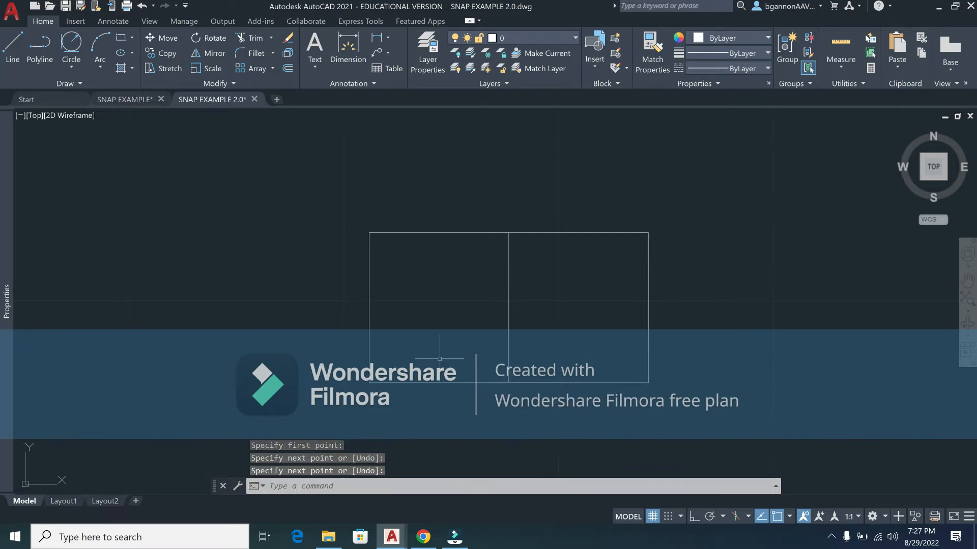
key("Return")
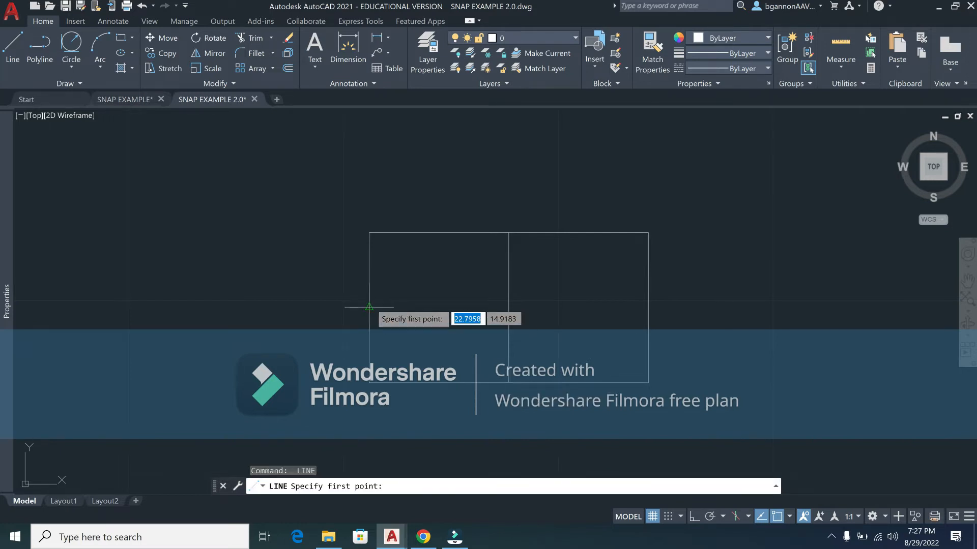
left_click(369, 307)
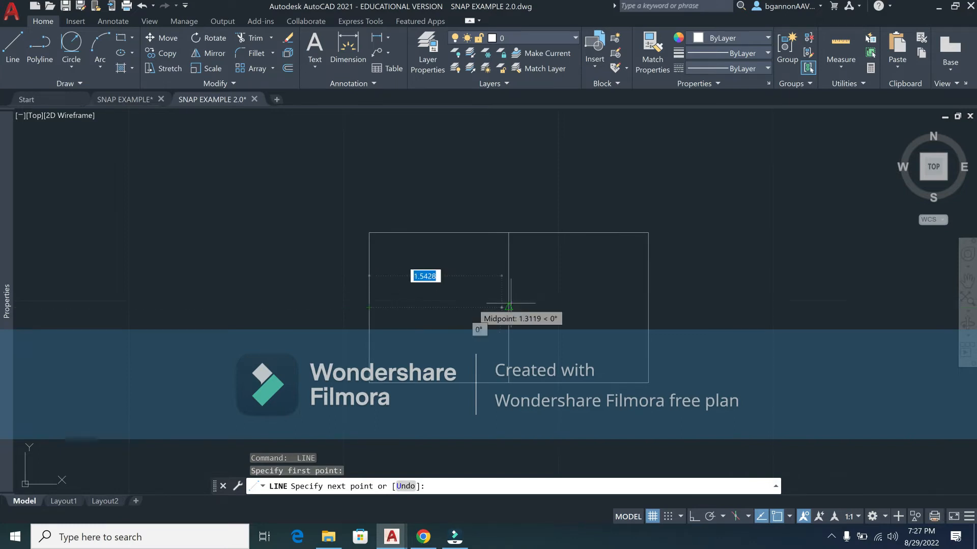
left_click(648, 307)
key("Return")
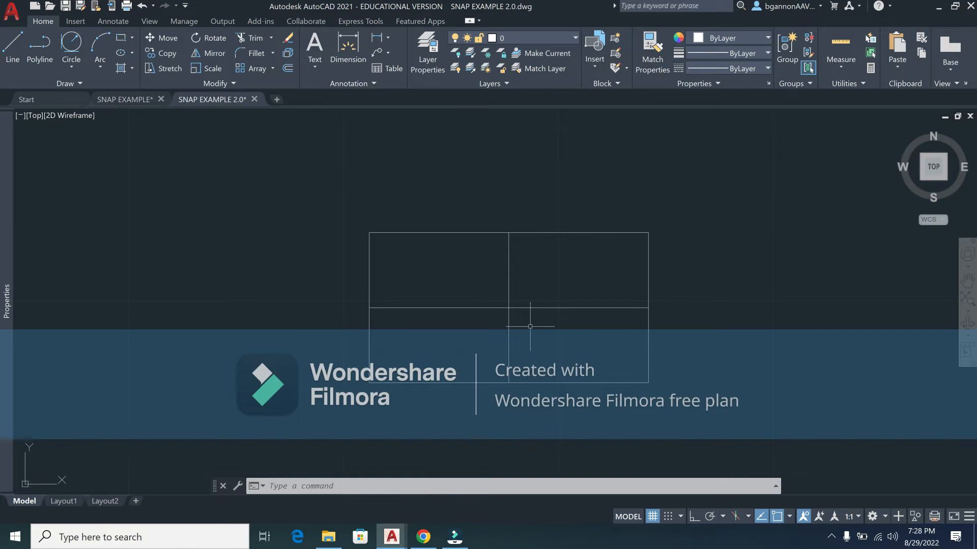
Step: Draw a 0.75-diameter circle centred where the two dividing lines cross
type("c")
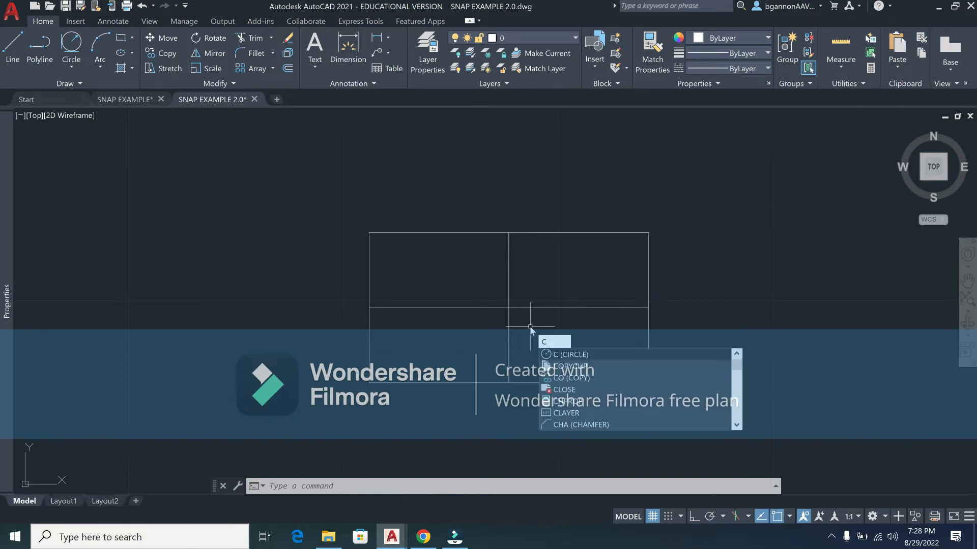
key("Return")
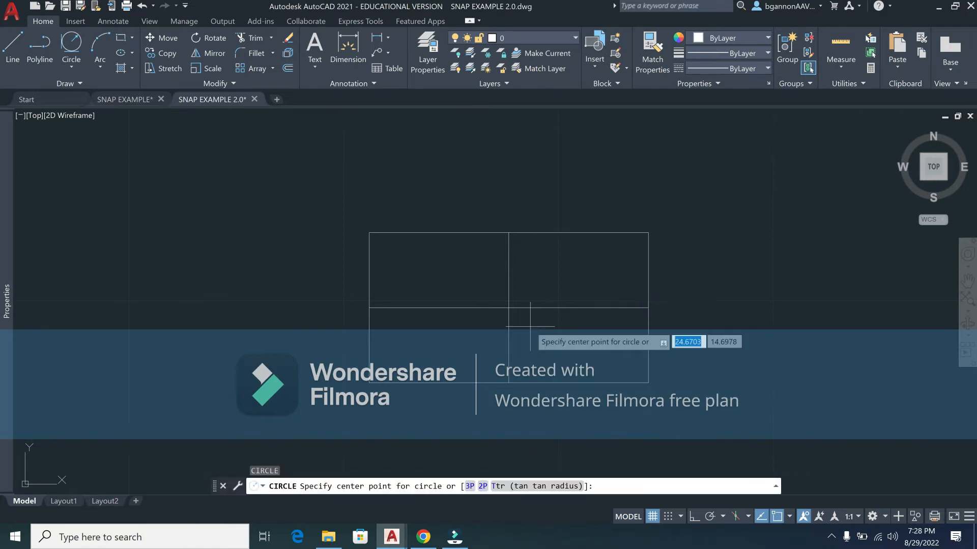
left_click(508, 307)
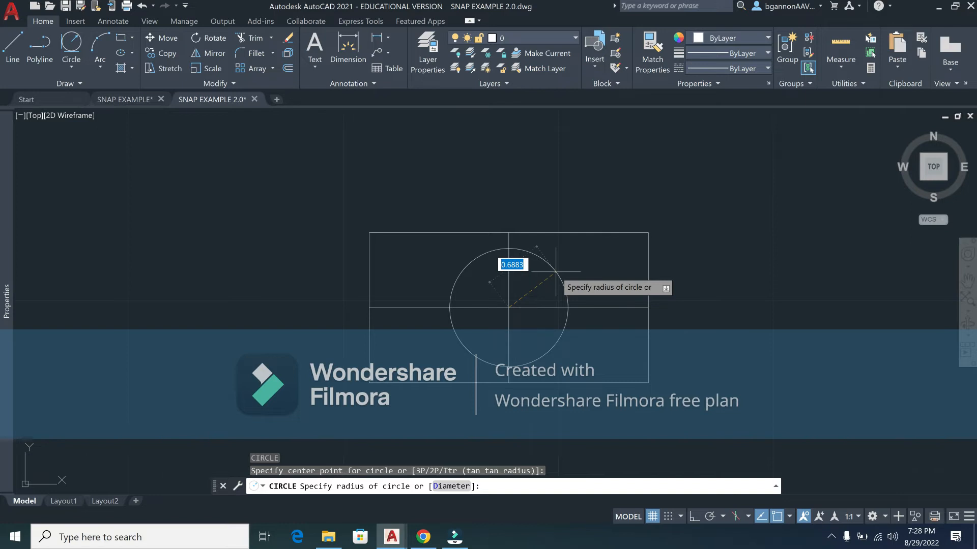
type("D")
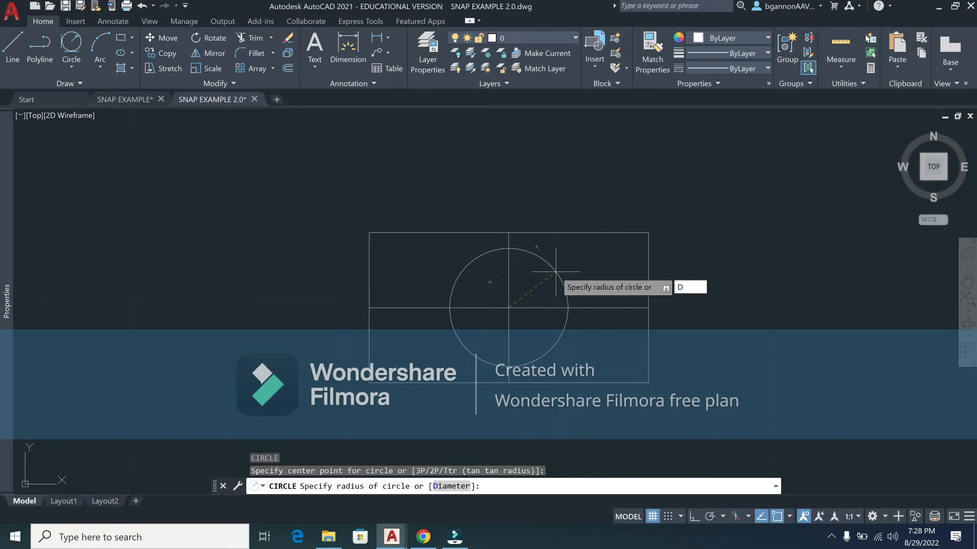
key("Return")
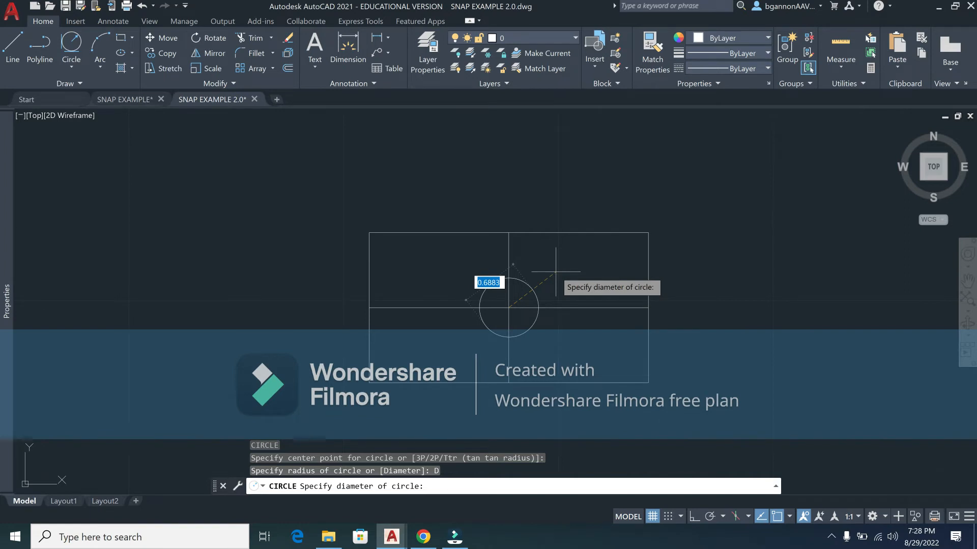
type(".75")
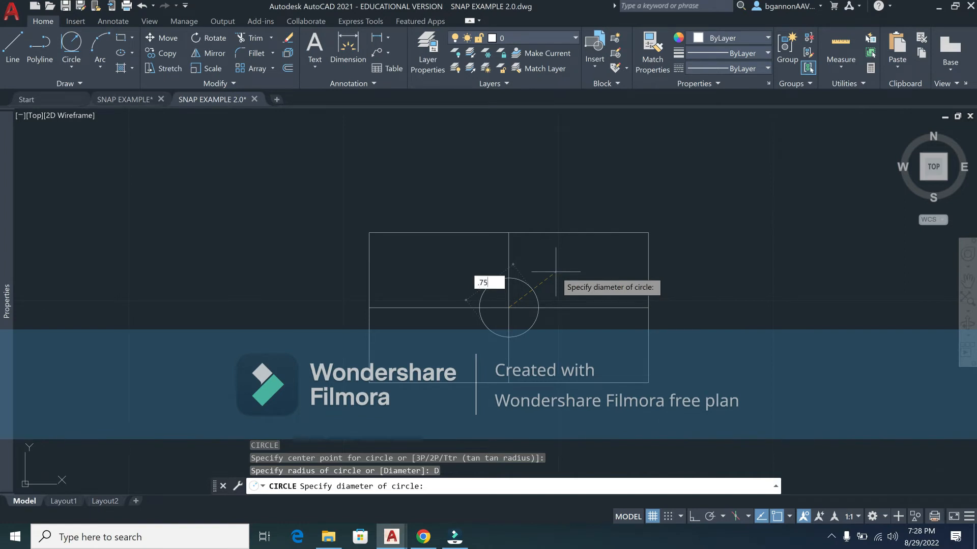
key("Return")
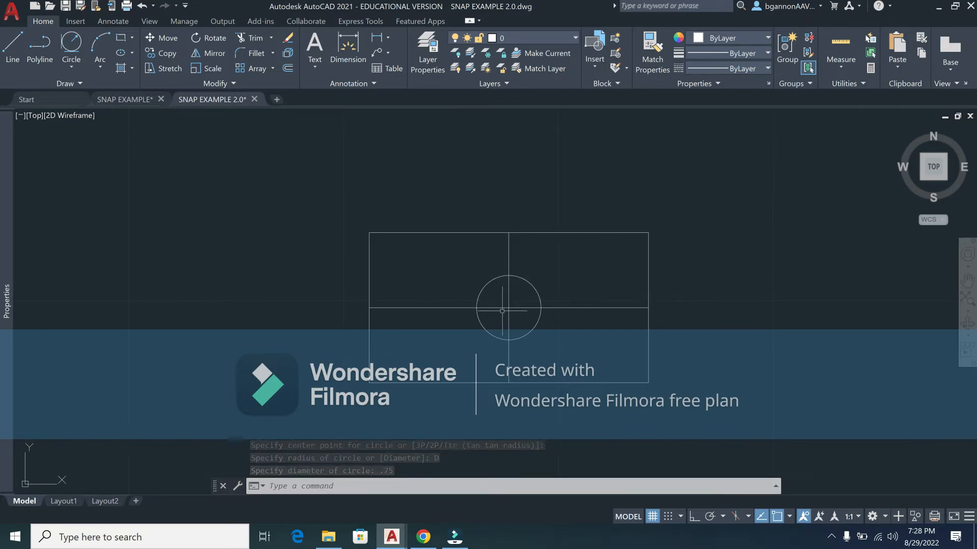
Step: Add a .38-diameter circle at the same centre point
key("Return")
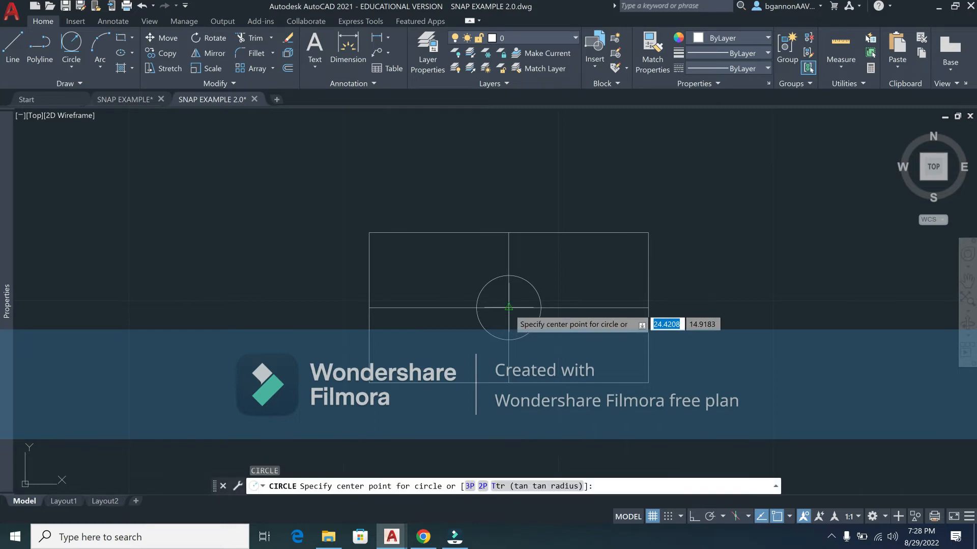
left_click(507, 308)
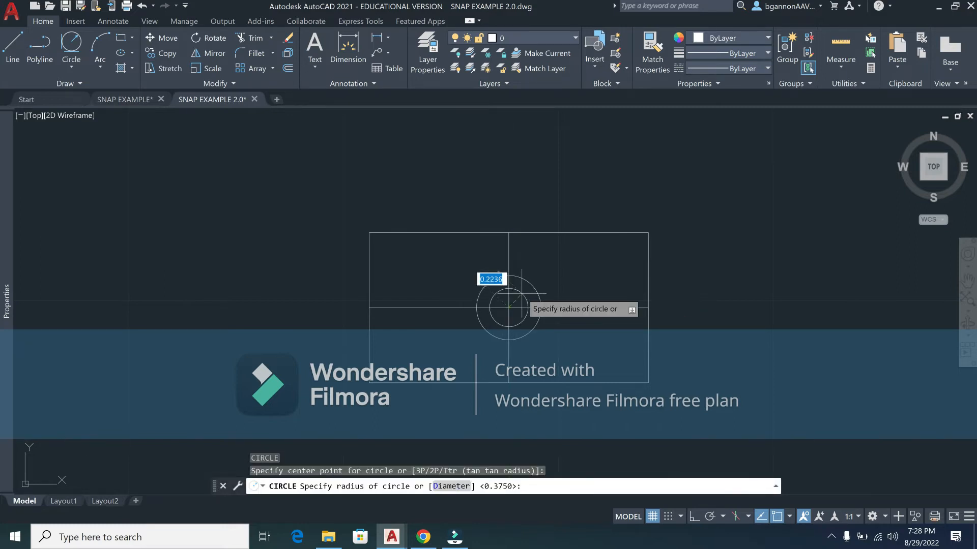
type("D")
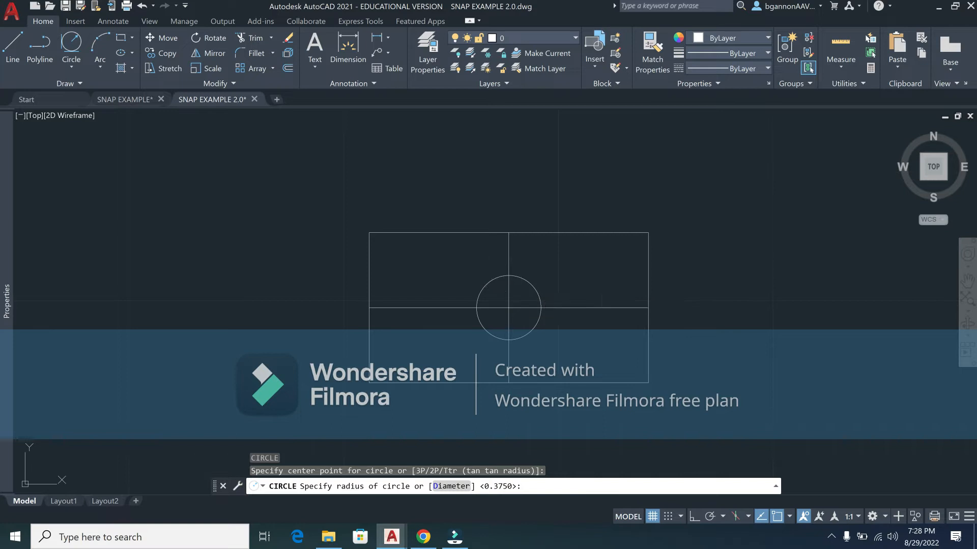
key("Return")
type(".3")
key("Return")
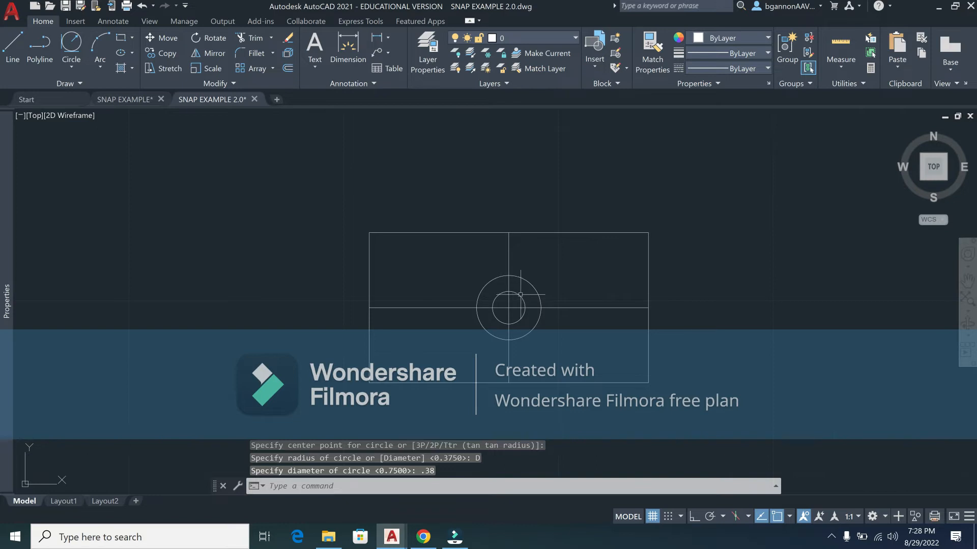
Step: Select each circle to check it, then bring the Canvas instructions forward
left_click(519, 296)
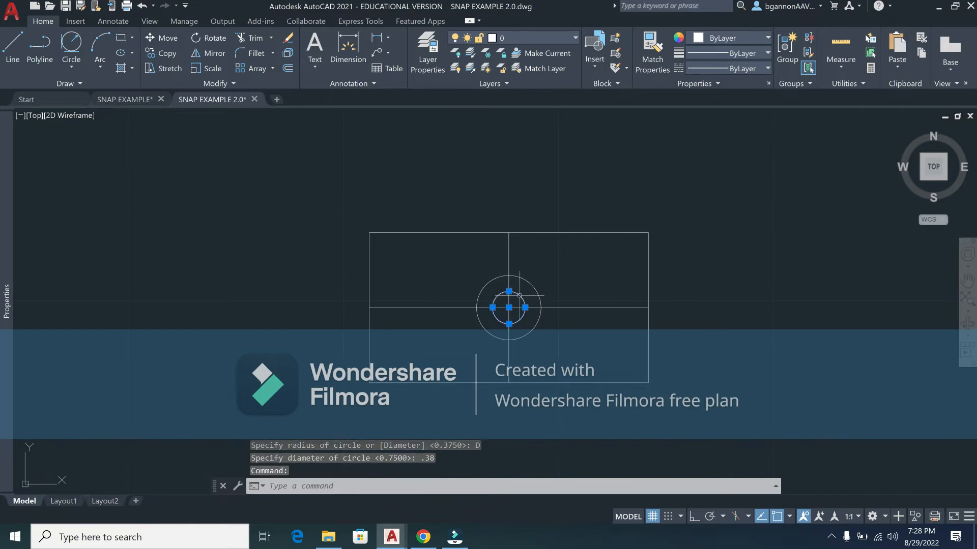
key("Escape")
left_click(531, 280)
key("Escape")
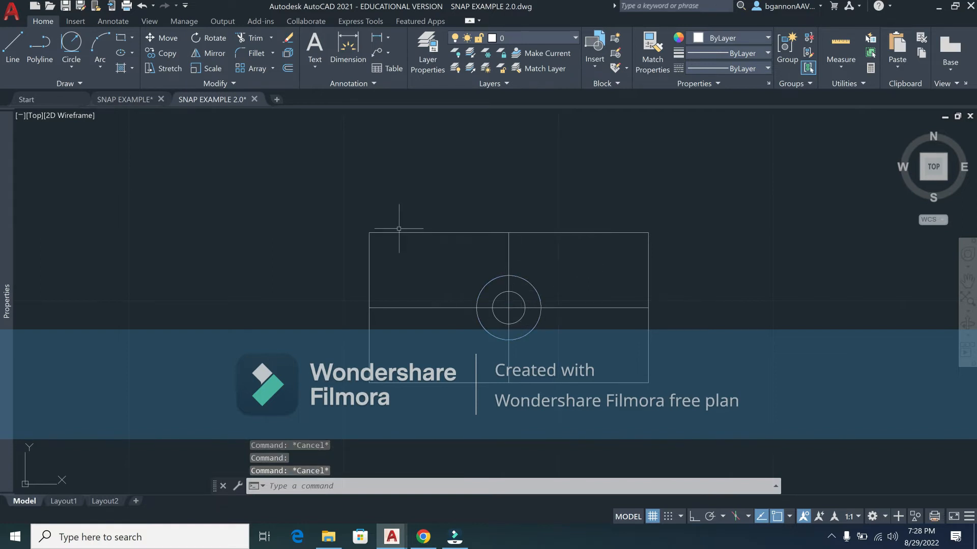
left_click(423, 537)
Step: Scroll the instructions down to Step #2, then return to the SNAP EXAMPLE 2.0 drawing
scroll(428, 439, "down", 1)
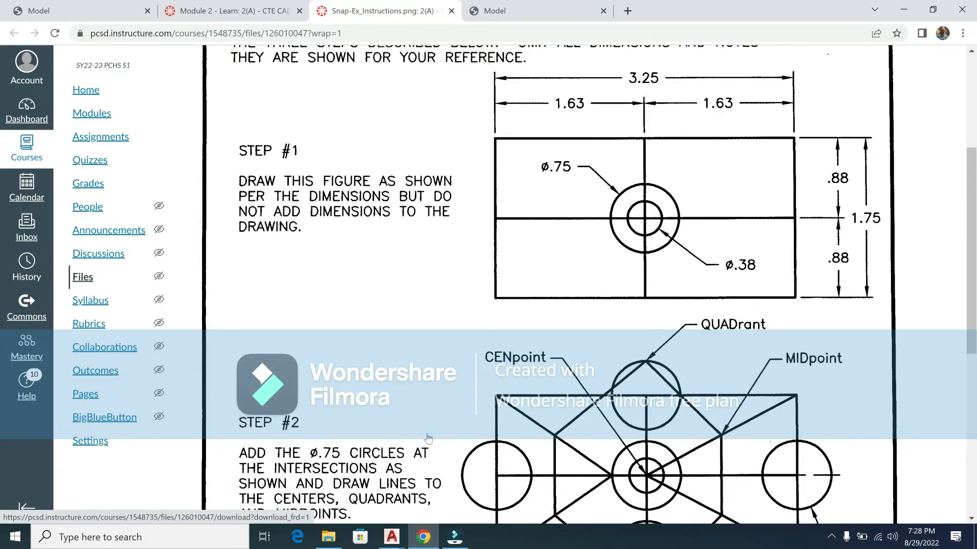
scroll(428, 439, "down", 5)
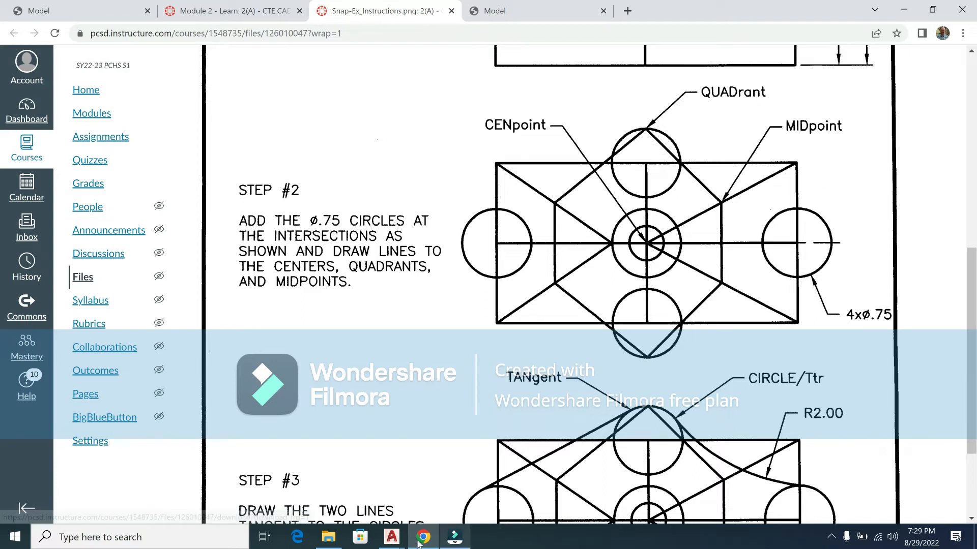
left_click(393, 538)
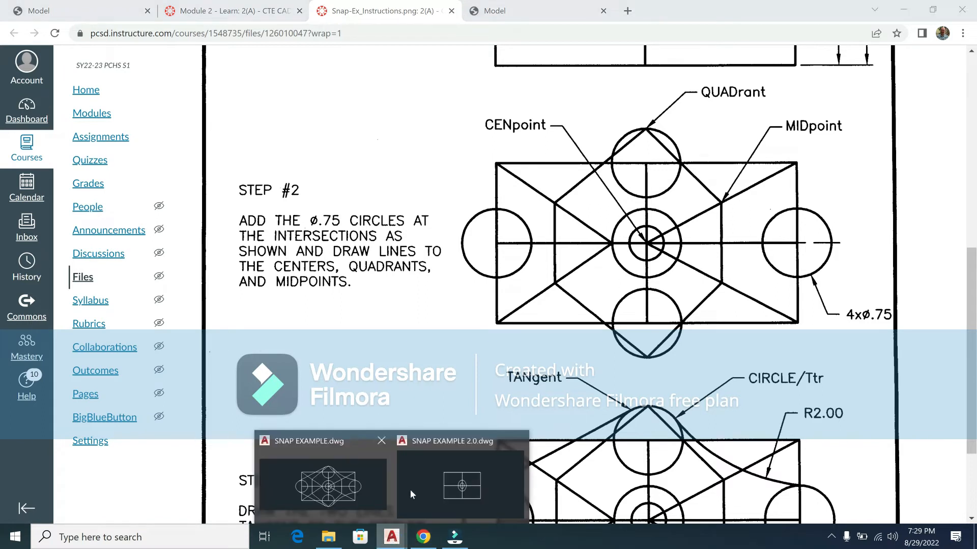
left_click(417, 486)
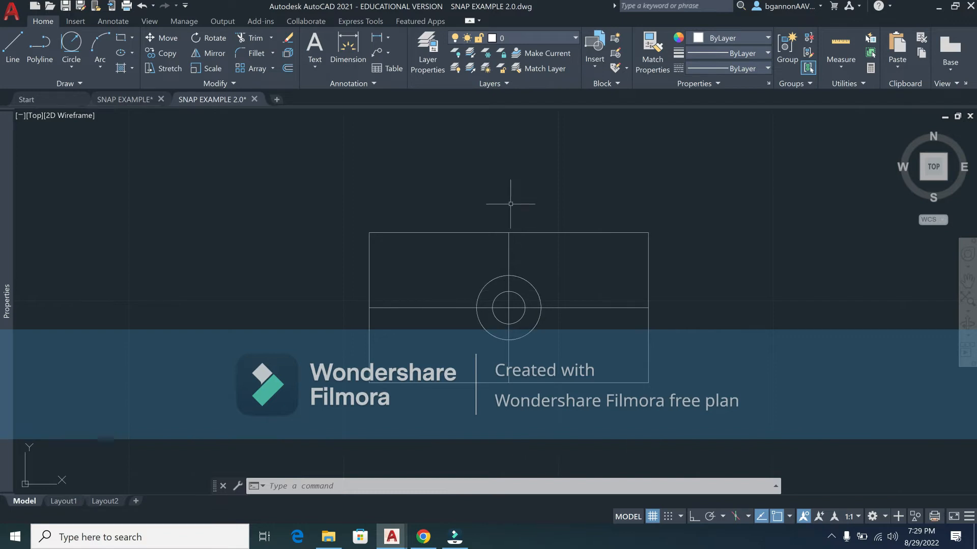
Step: Draw a 0.75-diameter circle centred on the rectangle's top-edge midpoint
type("c")
key("Return")
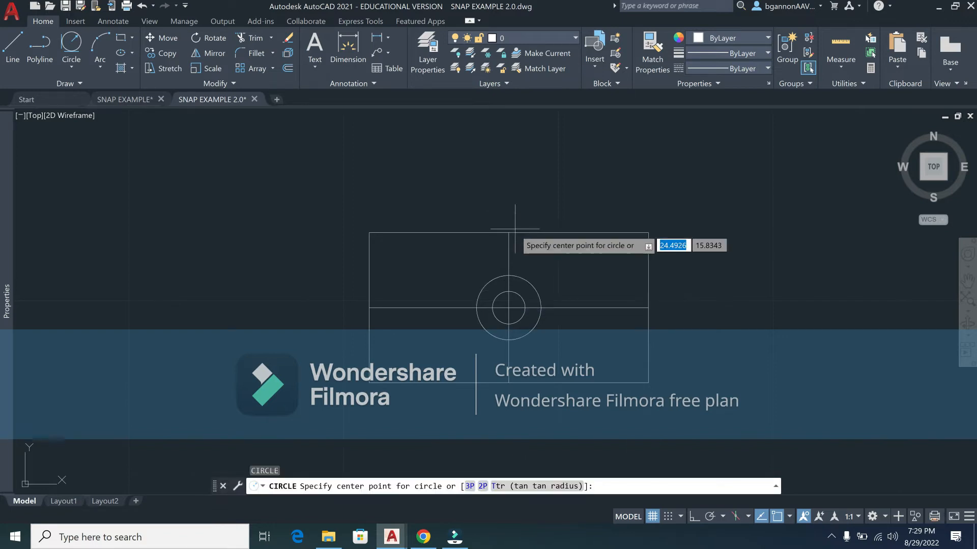
left_click(508, 230)
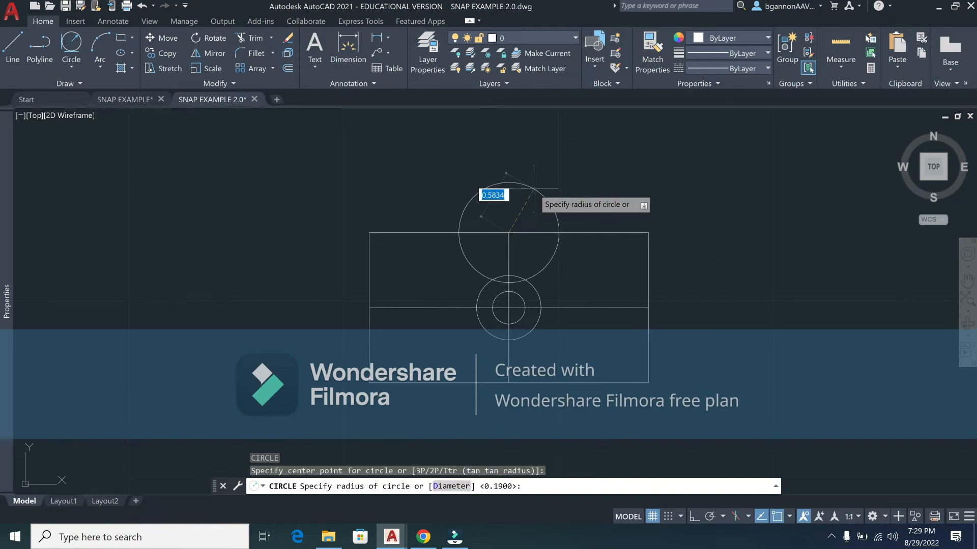
type("d")
key("Return")
type(".")
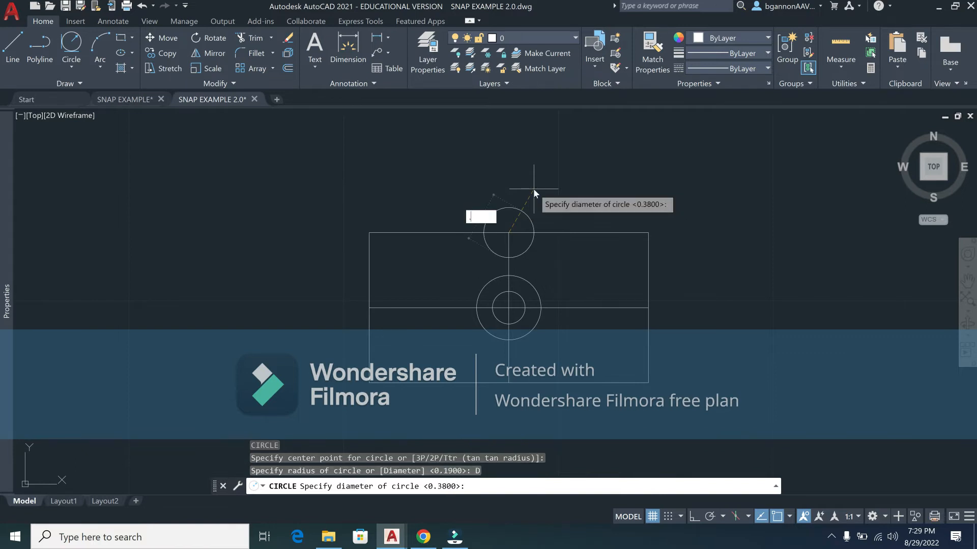
type("75")
key("Return")
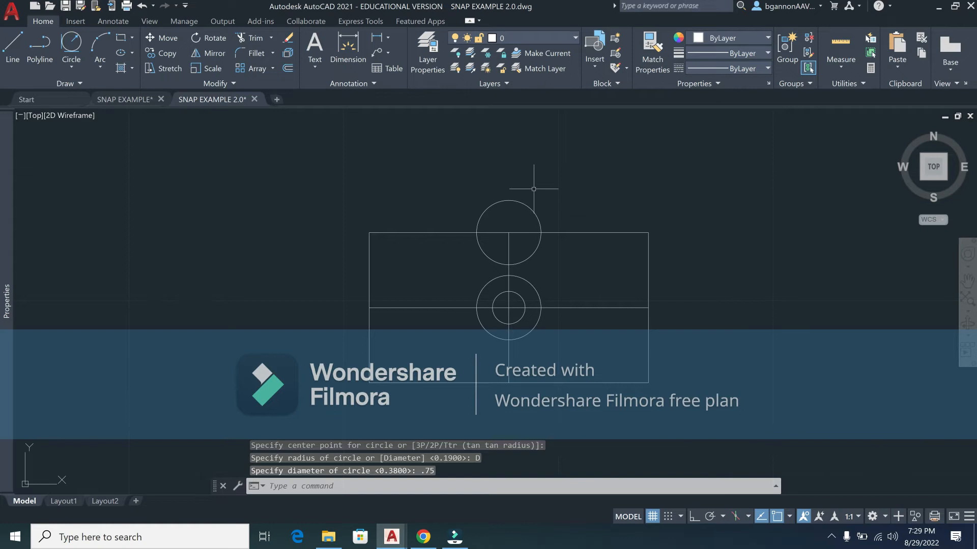
Step: Draw a trial 0.75 circle on the left edge, undo it, and select the top circle
type("C")
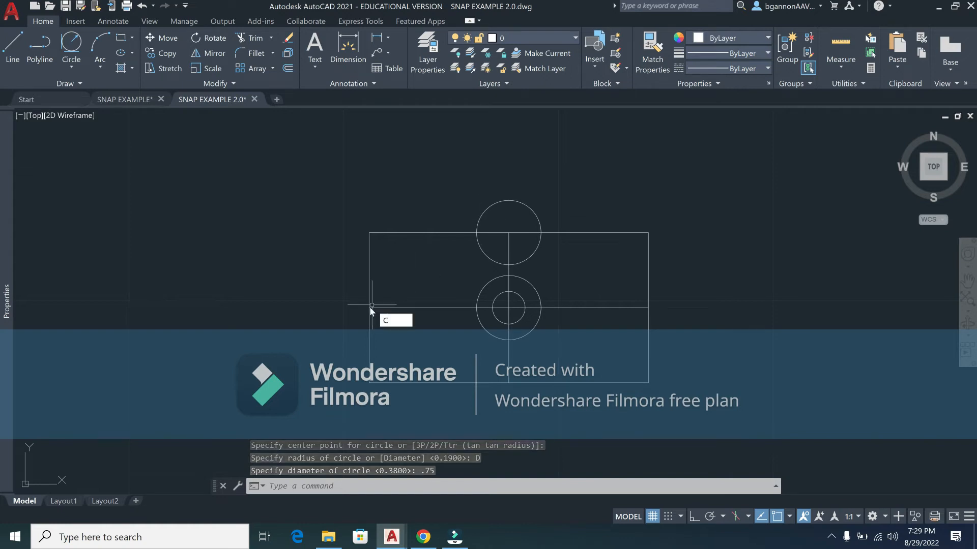
key("Return")
left_click(369, 307)
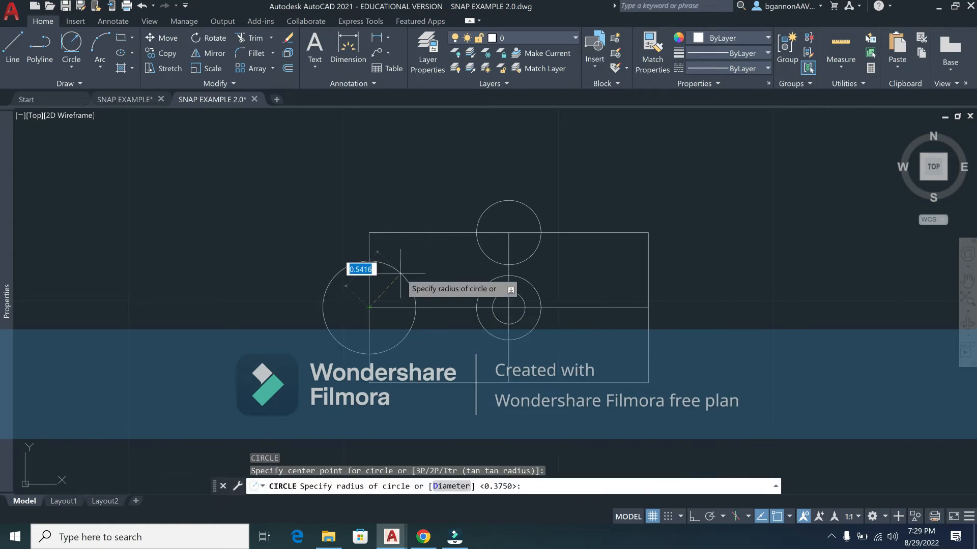
type("D")
key("Return")
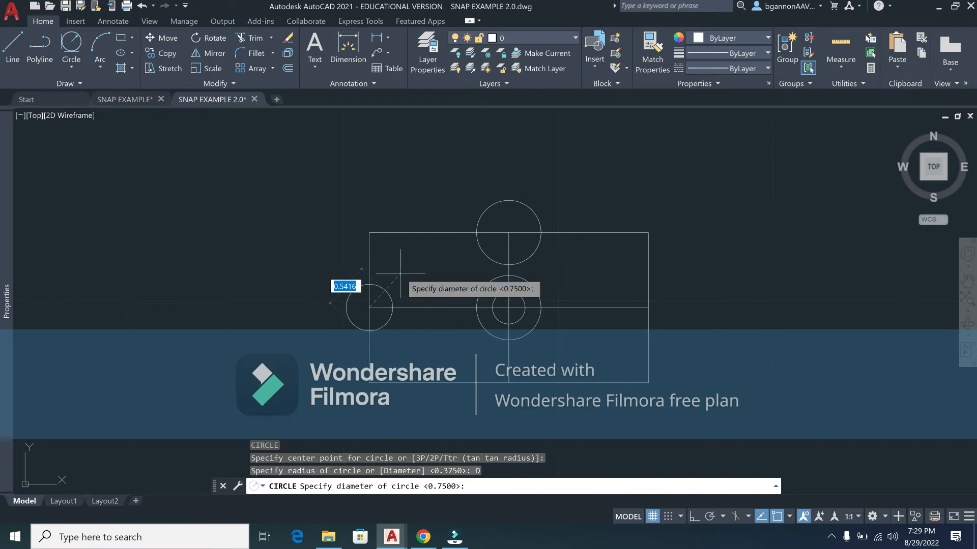
type(".75")
key("Return")
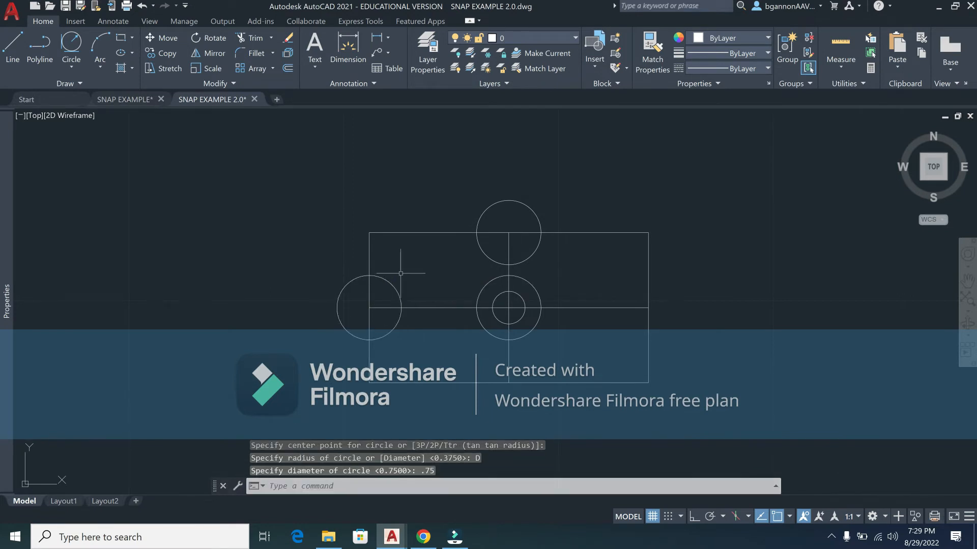
key("ctrl+z")
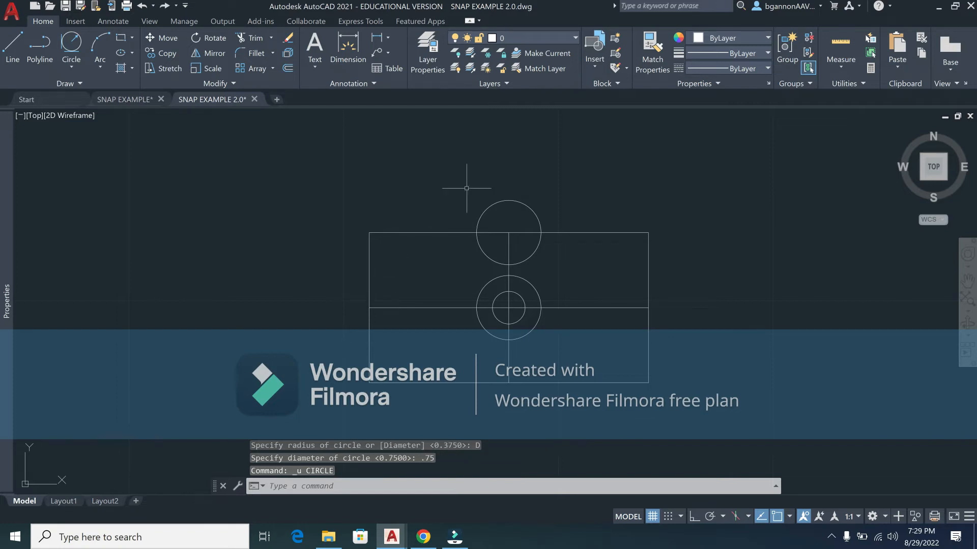
left_click(487, 210)
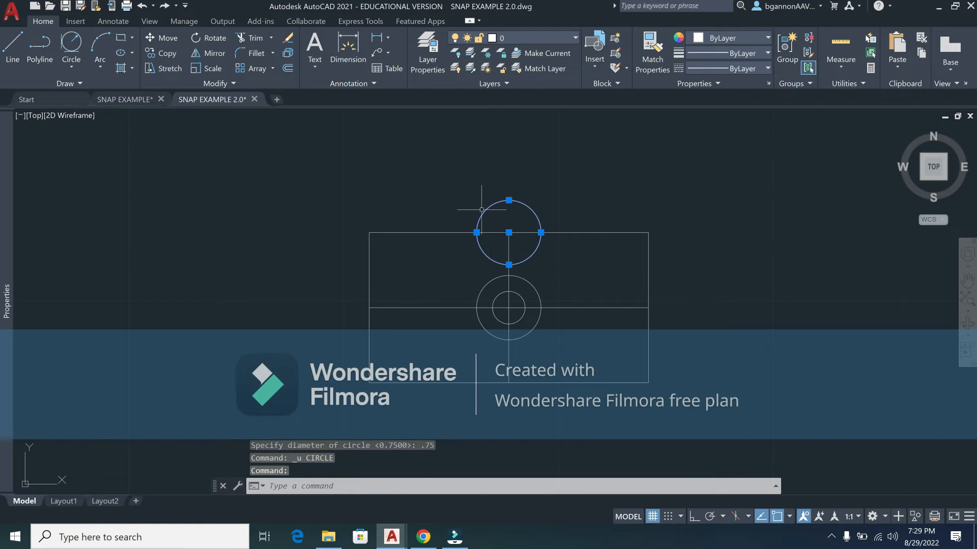
Step: Copy the top circle to the left, bottom and right edge midpoints, then recentre the view
left_click(172, 52)
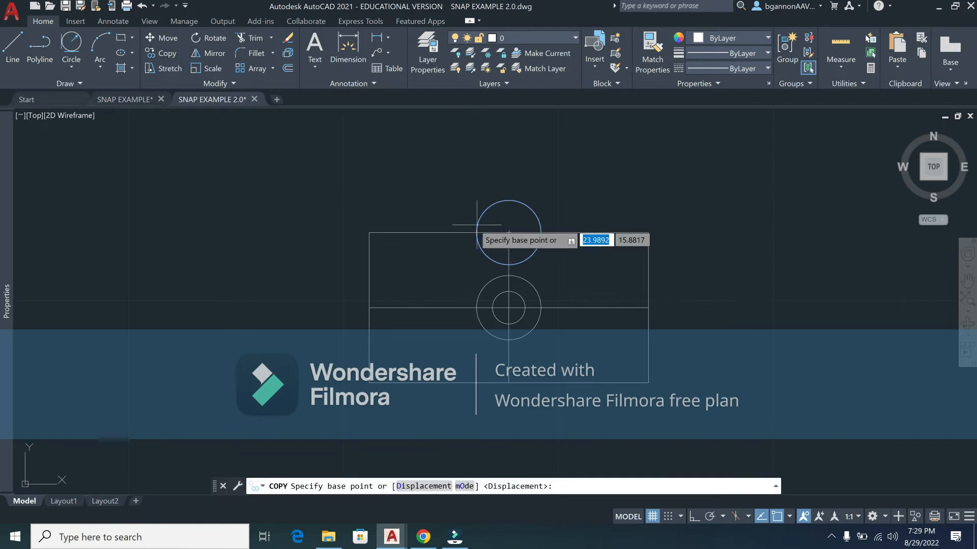
left_click(509, 231)
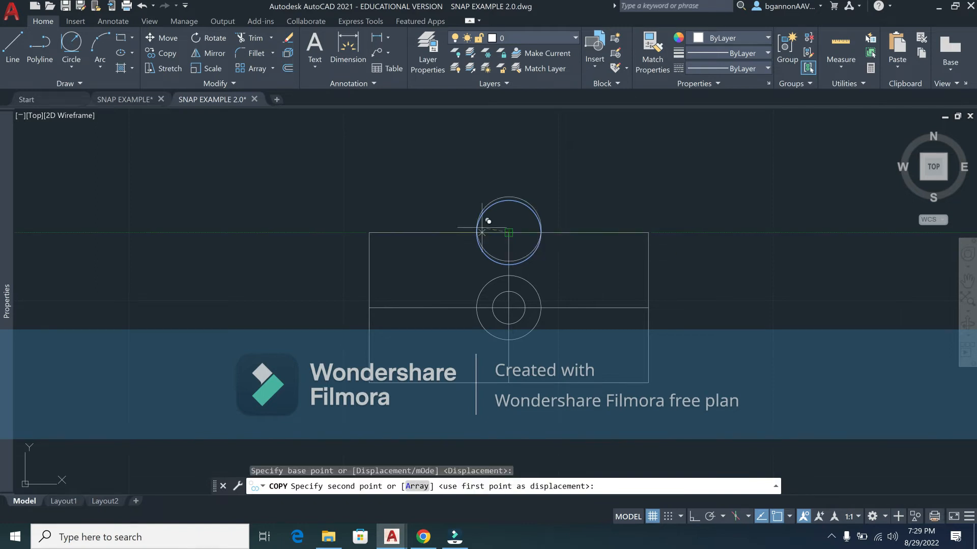
left_click(373, 303)
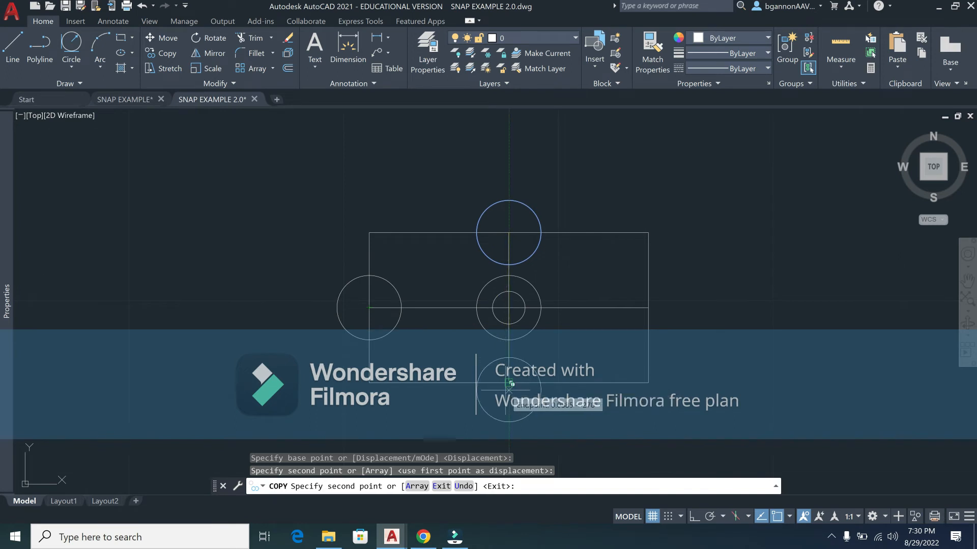
scroll(510, 379, "up", 3)
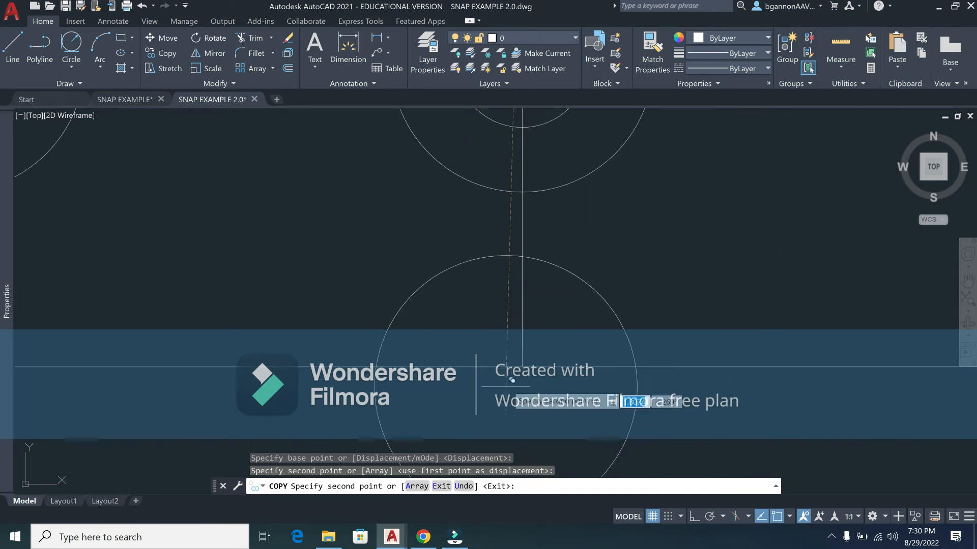
left_click(521, 365)
scroll(526, 364, "down", 3)
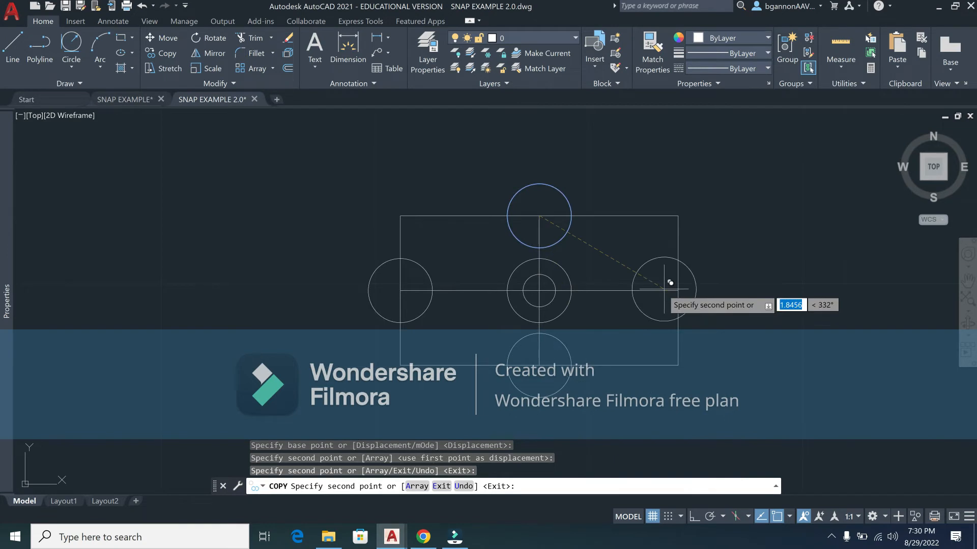
scroll(678, 290, "up", 4)
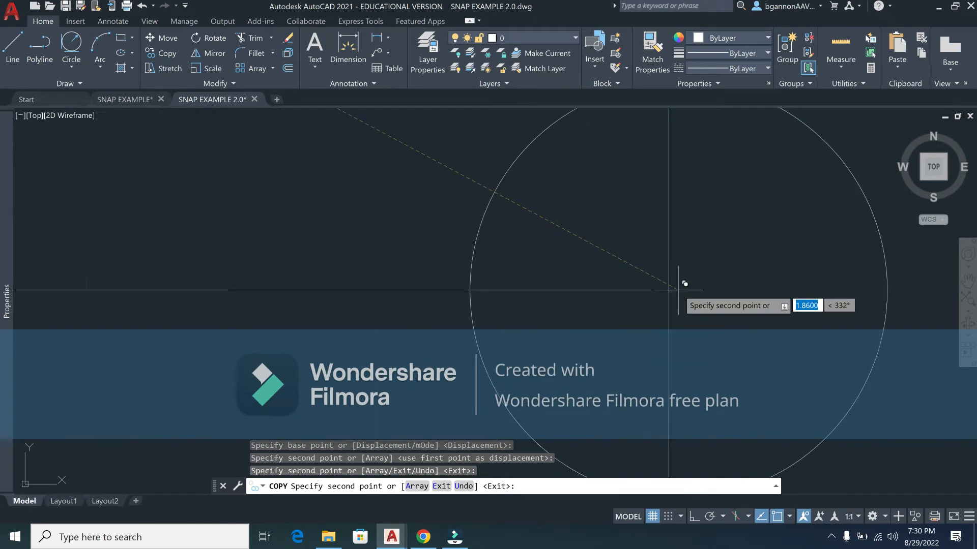
left_click(674, 283)
scroll(675, 283, "down", 5)
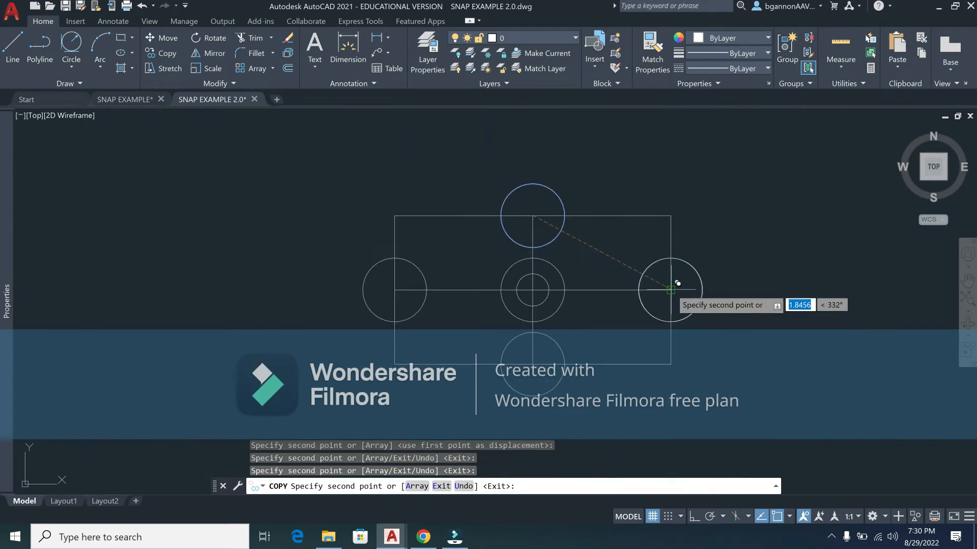
key("Escape")
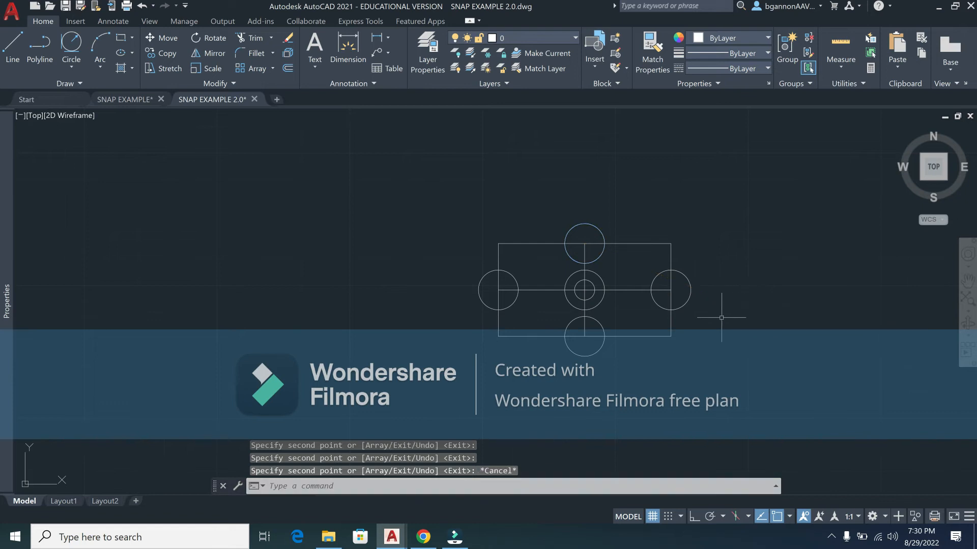
scroll(717, 320, "up", 1)
middle_click_drag(718, 320, 648, 337)
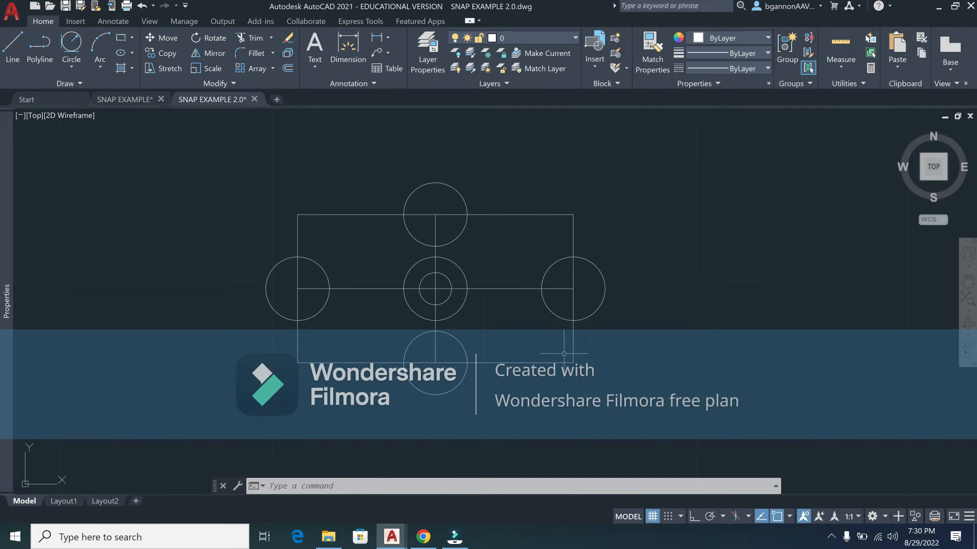
Step: Draw a line from the rectangle's top-right corner to the centre, then to the bottom-right corner
type("l")
key("Return")
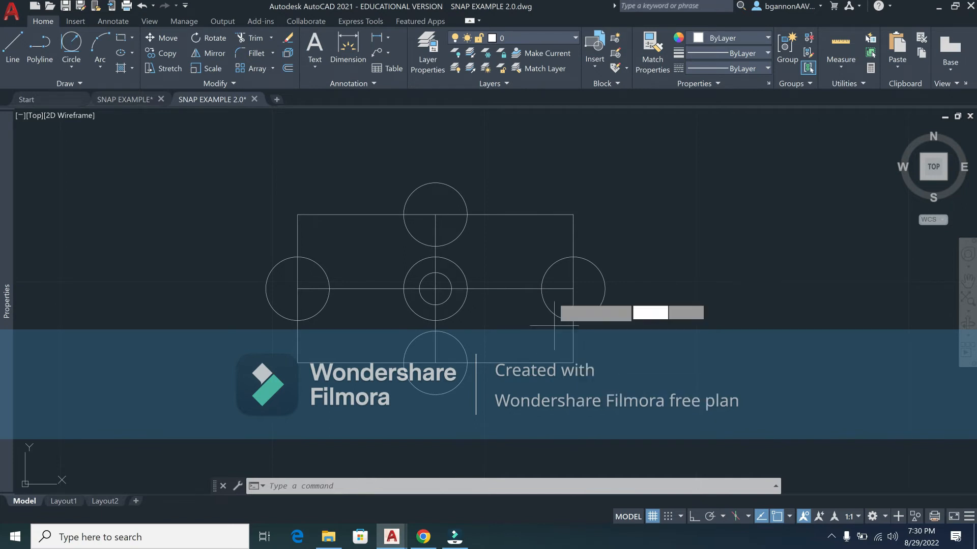
left_click(573, 214)
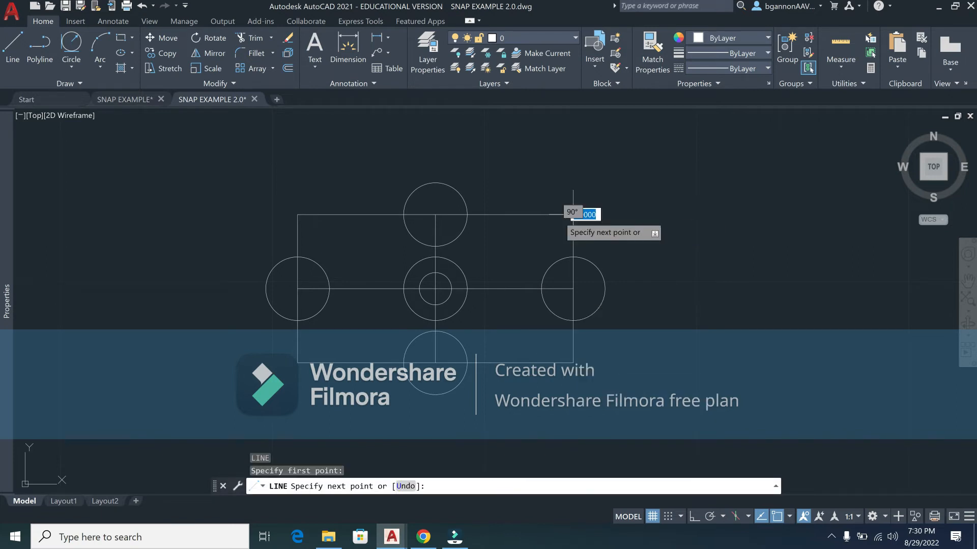
left_click(435, 288)
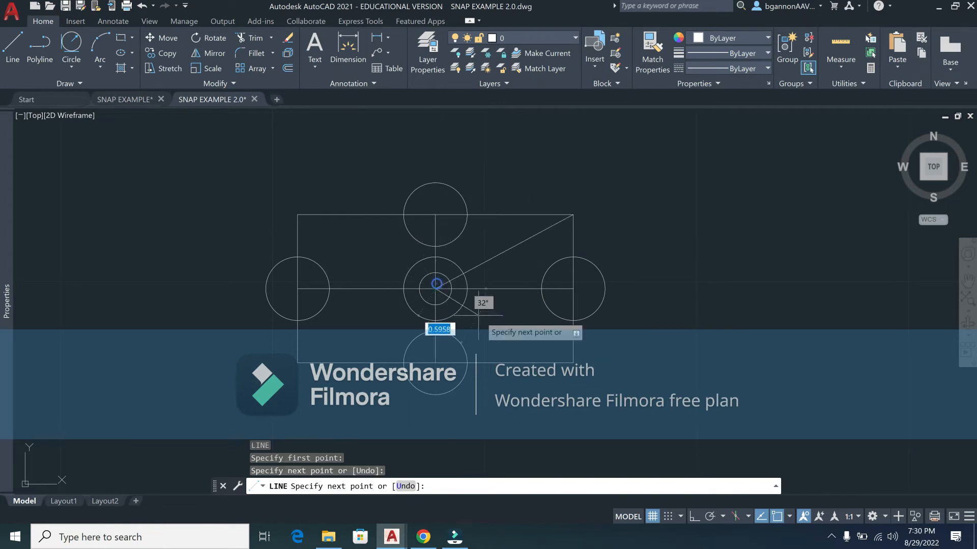
left_click(572, 362)
key("Return")
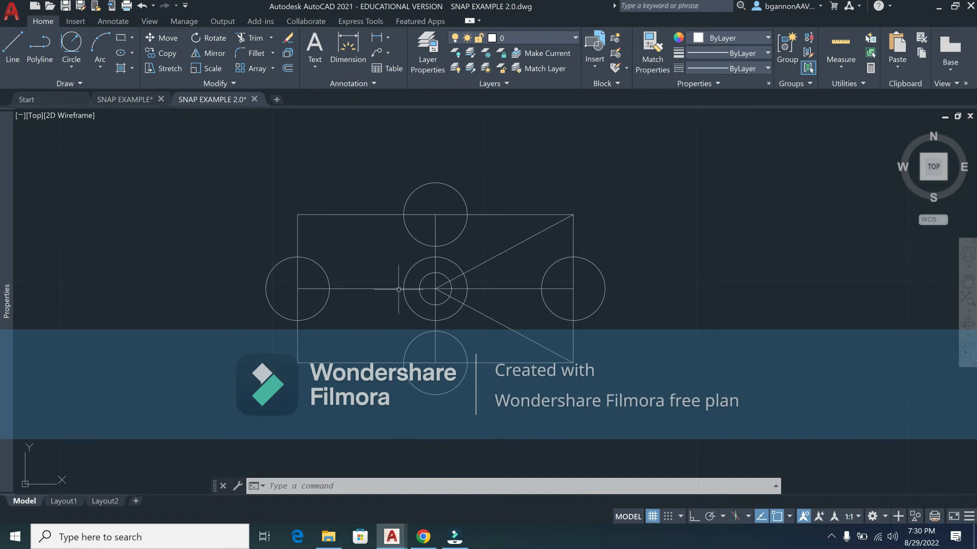
Step: Draw a line from the bottom-left corner toward the top-left corner
type("l")
key("Return")
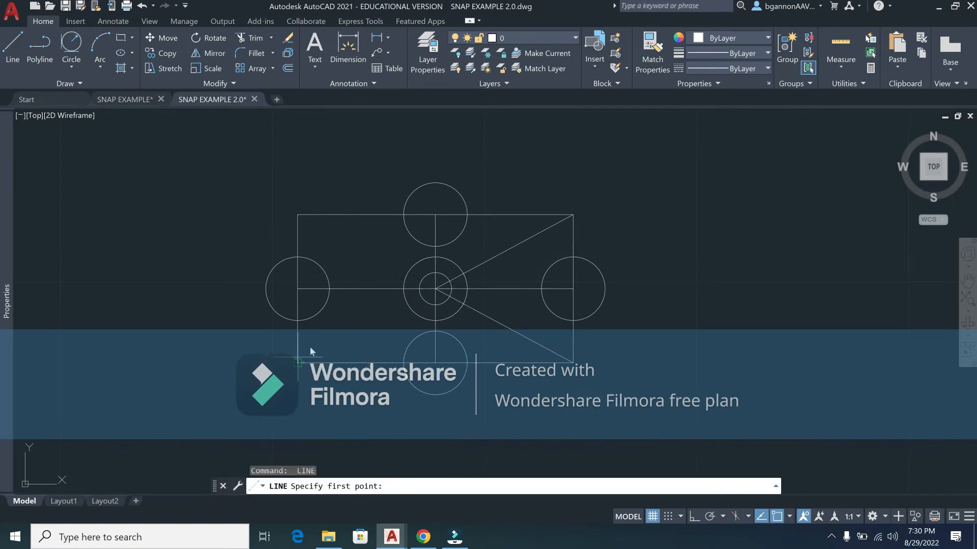
left_click(309, 347)
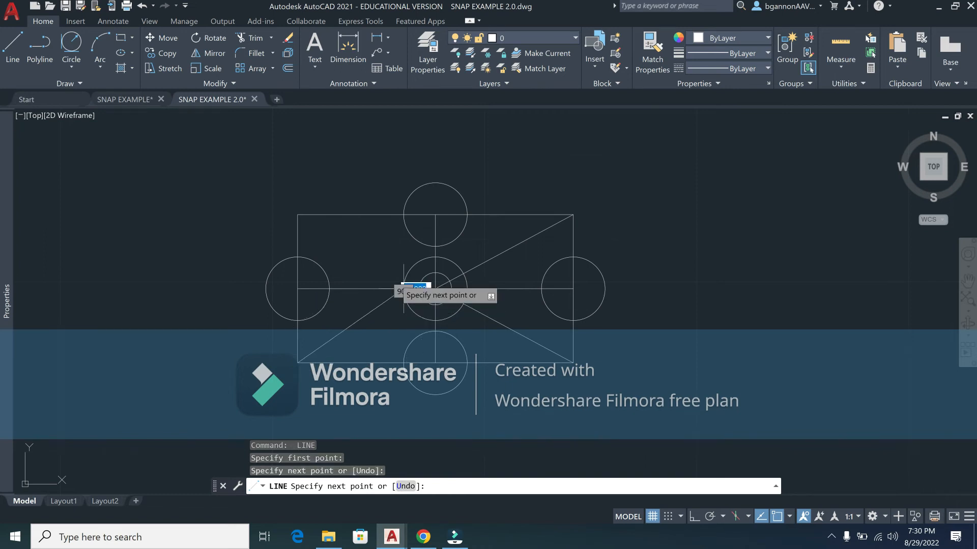
left_click(300, 219)
key("Return")
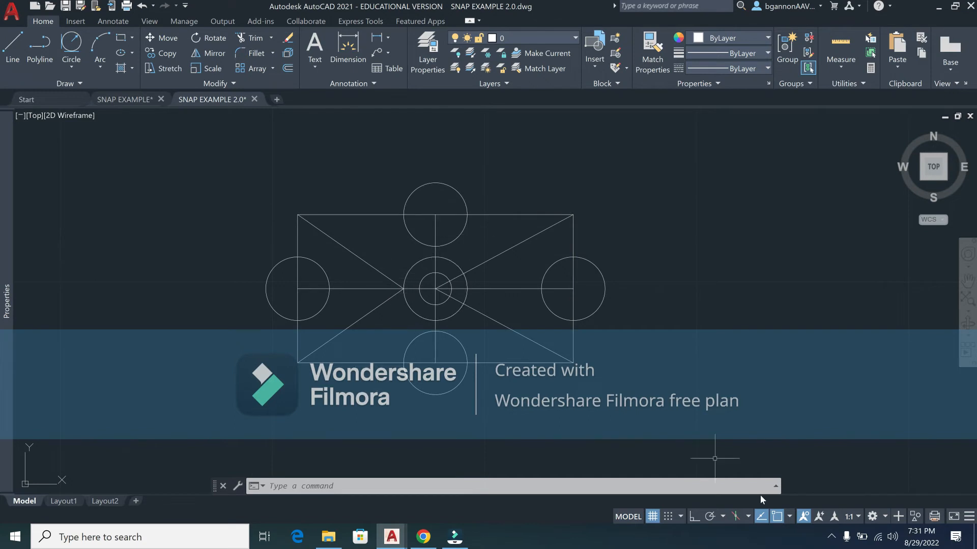
left_click(789, 517)
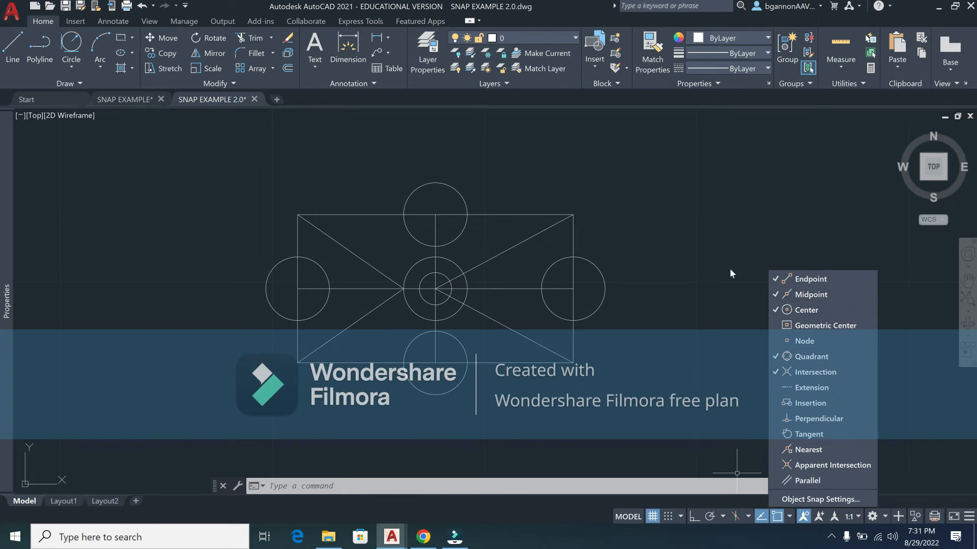
Step: Draw a closed six-sided line outline from the top circle's top quadrant, down around the bottom circle and back up
left_click(708, 307)
key("space")
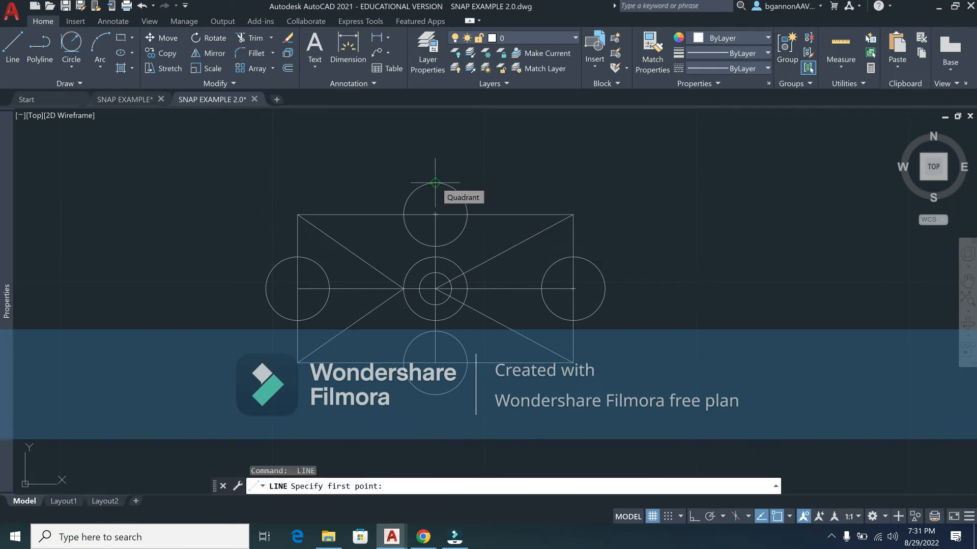
left_click(435, 182)
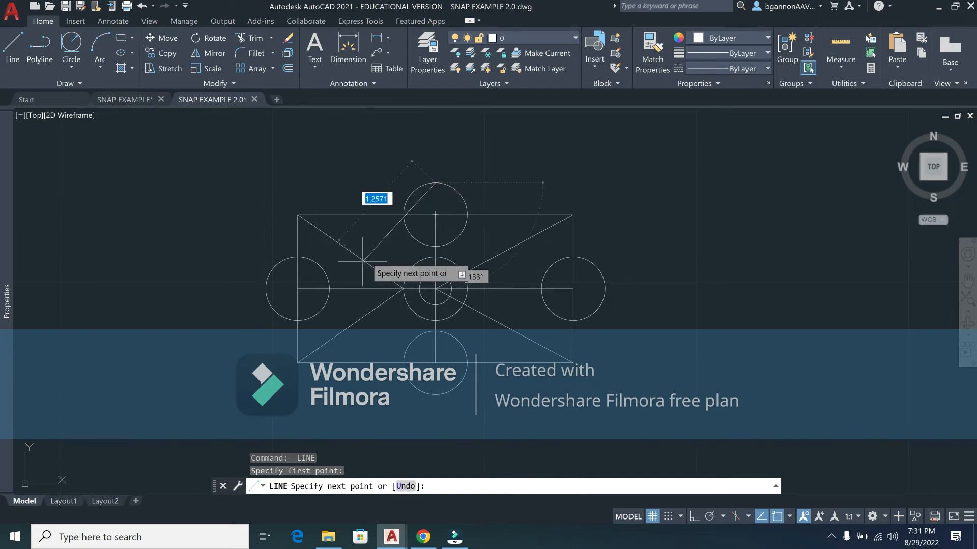
left_click(350, 251)
left_click(351, 326)
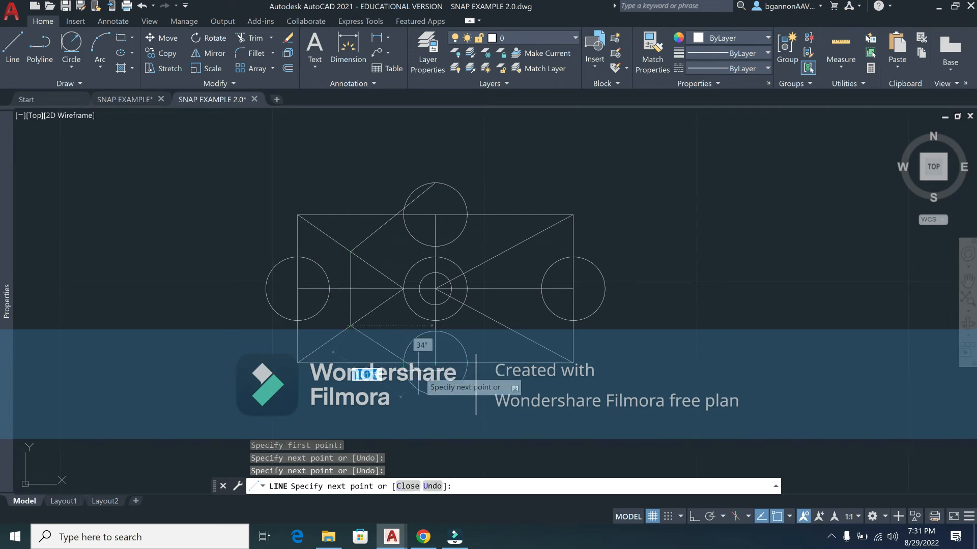
left_click(435, 394)
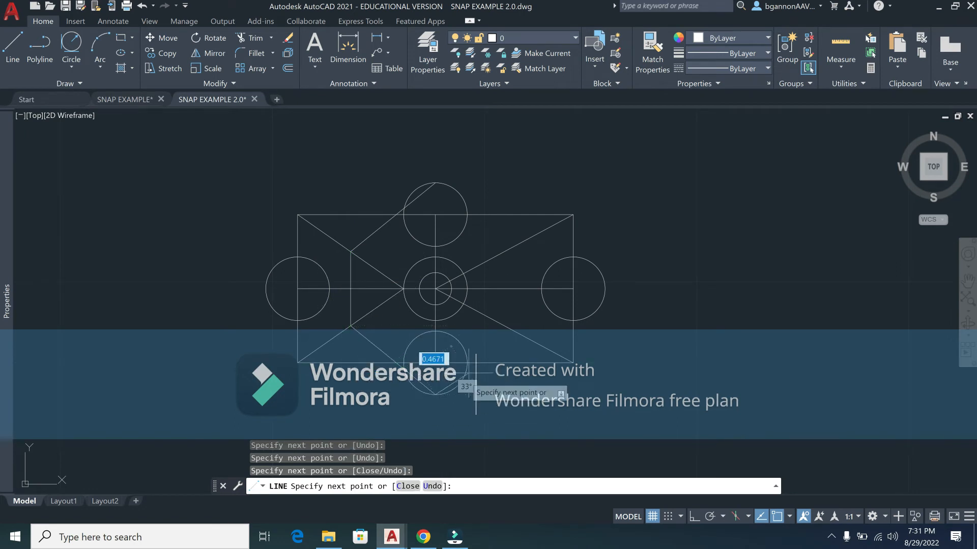
left_click(503, 324)
left_click(503, 251)
left_click(436, 184)
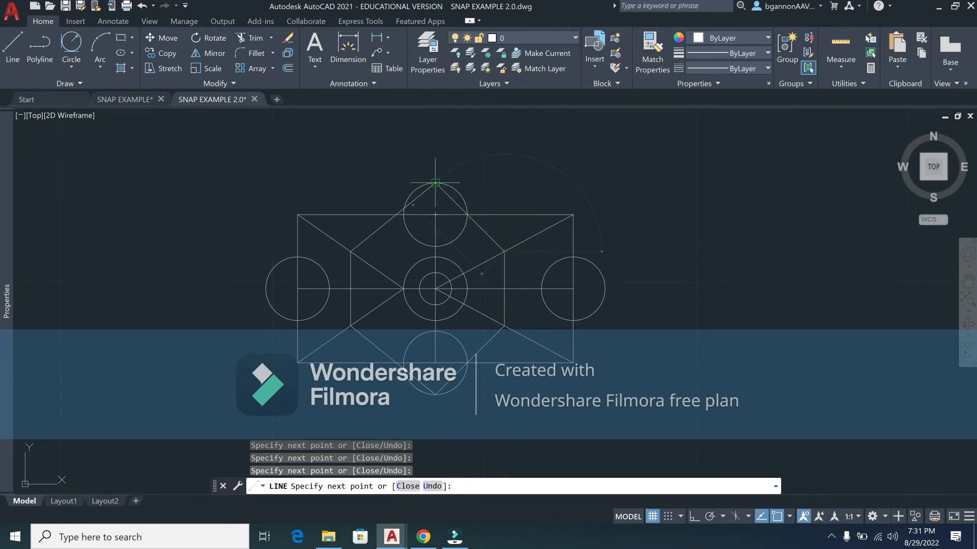
key("Return")
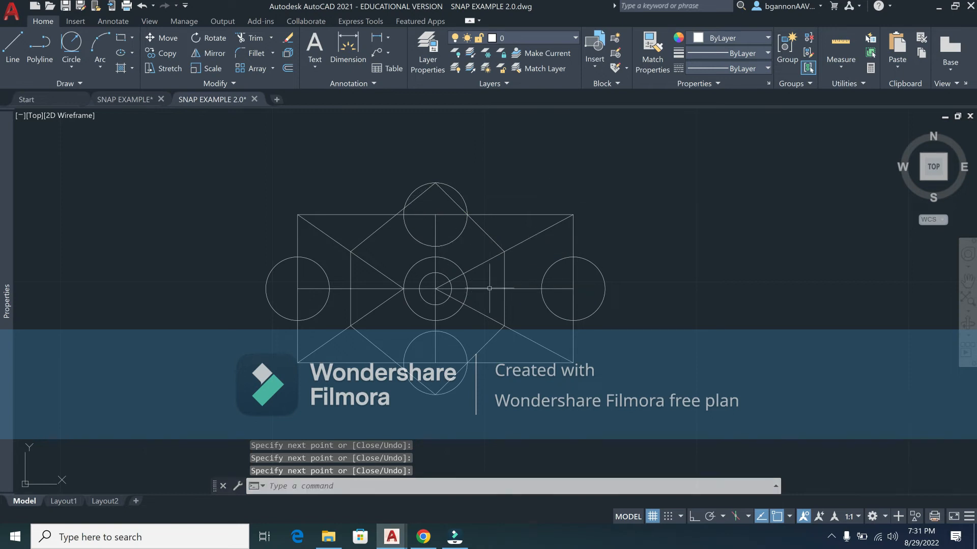
Step: Draw a line starting tangent to the right circle and running down and to the left
right_click(483, 253, "shift")
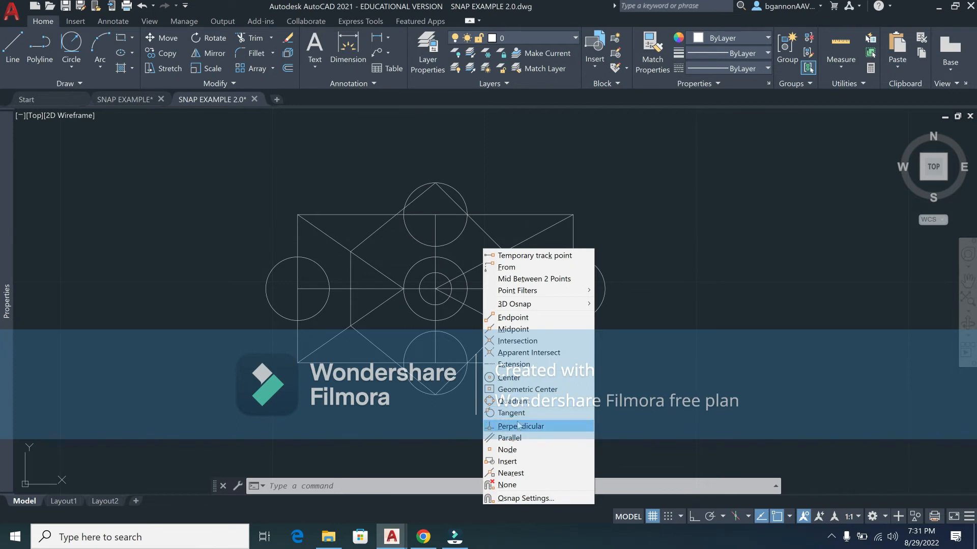
left_click(516, 413)
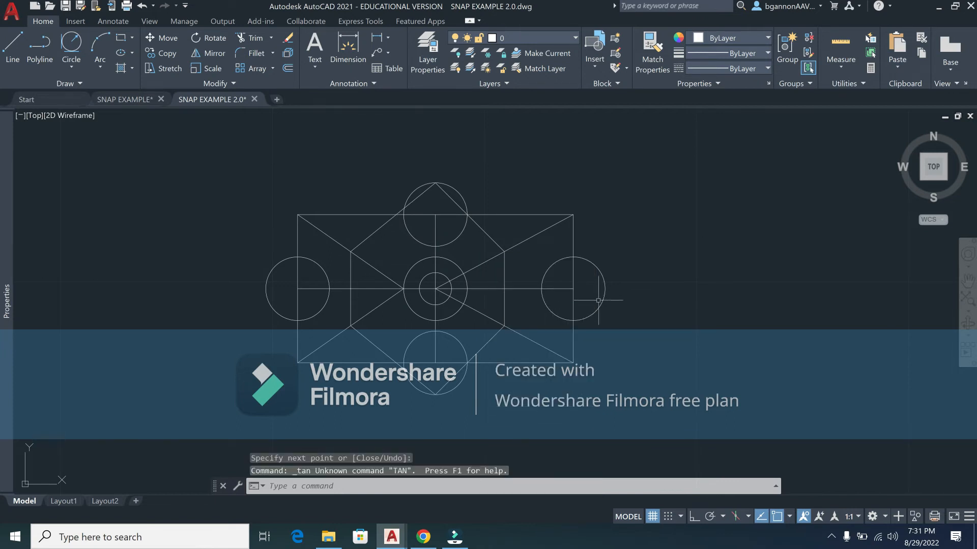
type("L")
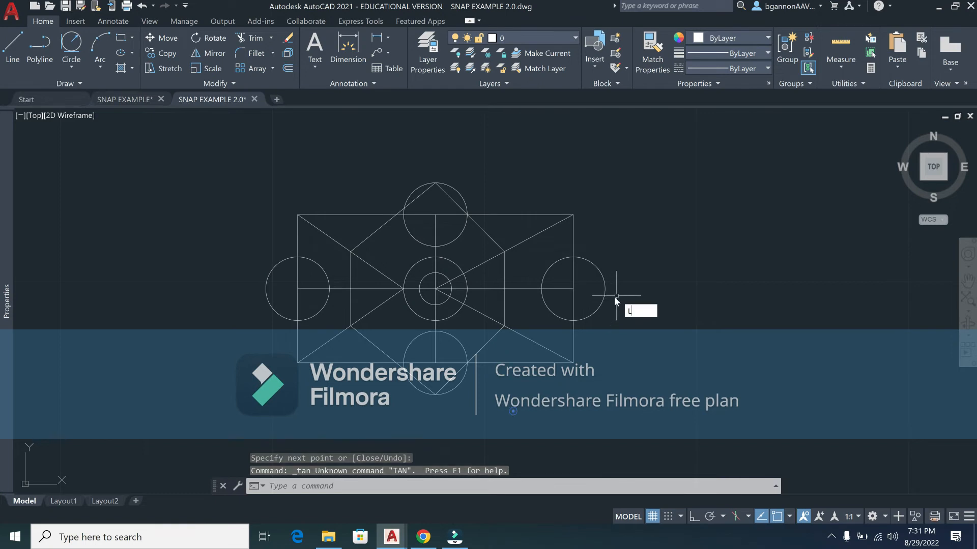
key("Return")
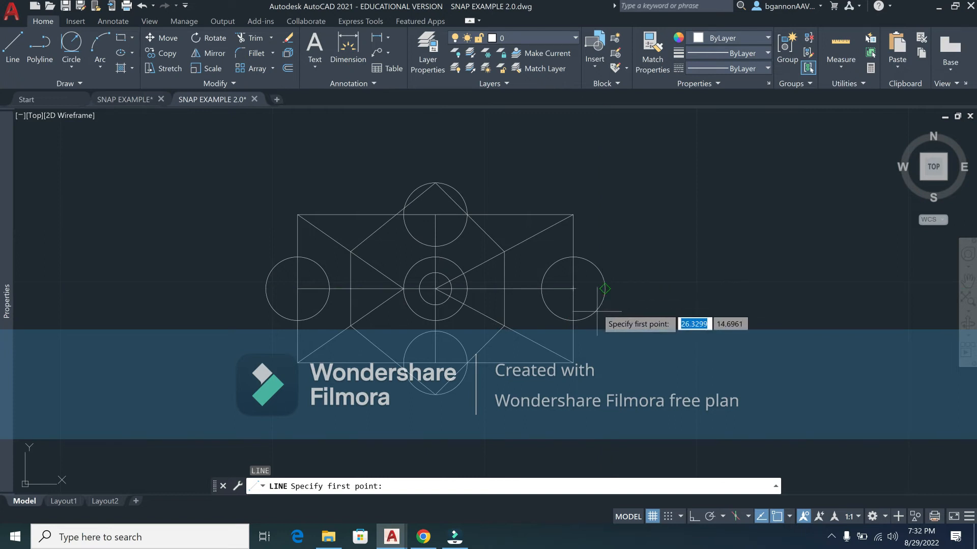
right_click(626, 337, "shift")
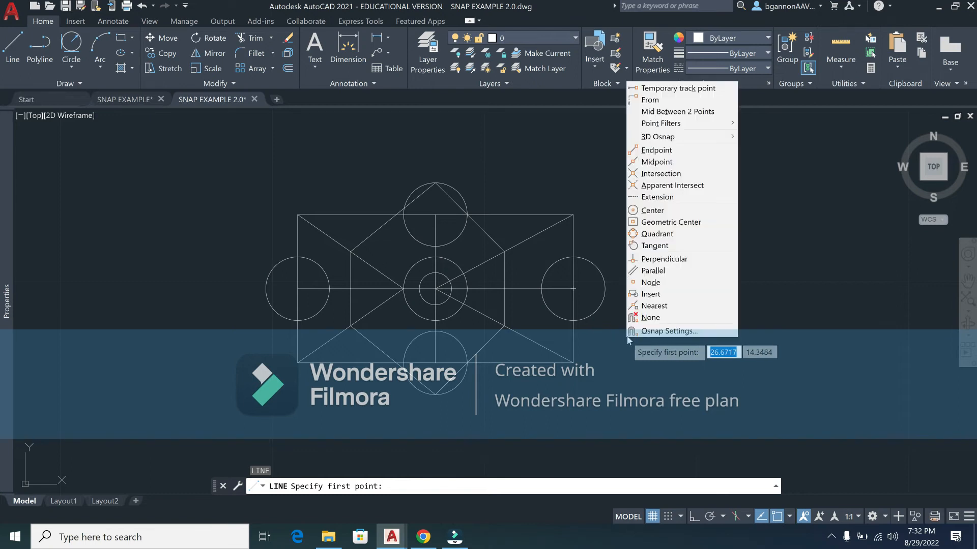
left_click(639, 246)
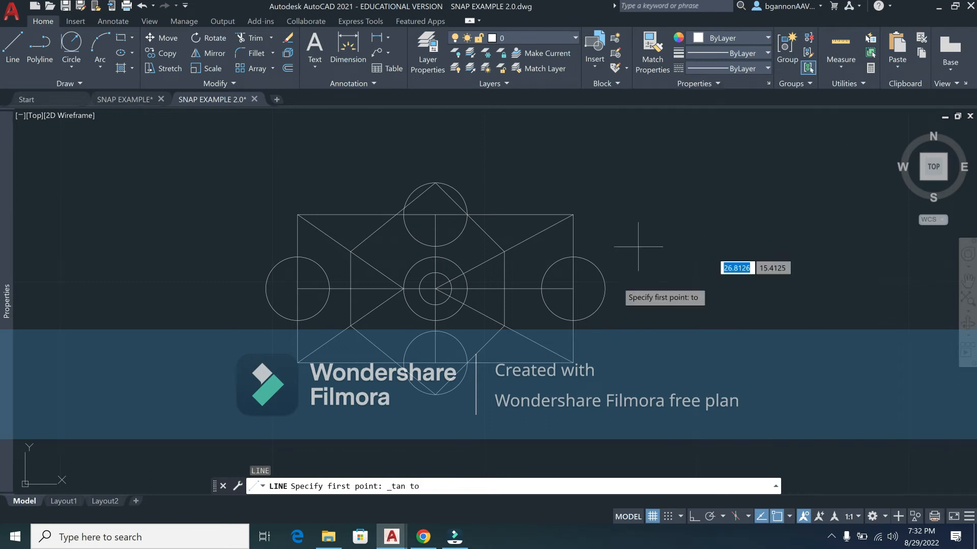
left_click(600, 303)
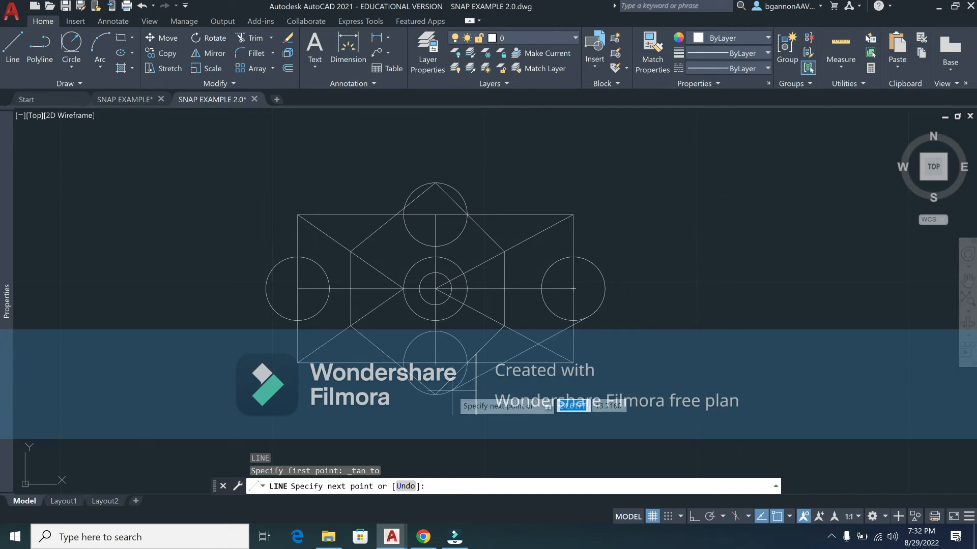
left_click(533, 400)
left_click(600, 307)
key("Return")
Step: Select the stray tangent line
scroll(602, 304, "up", 2)
scroll(602, 305, "up", 4)
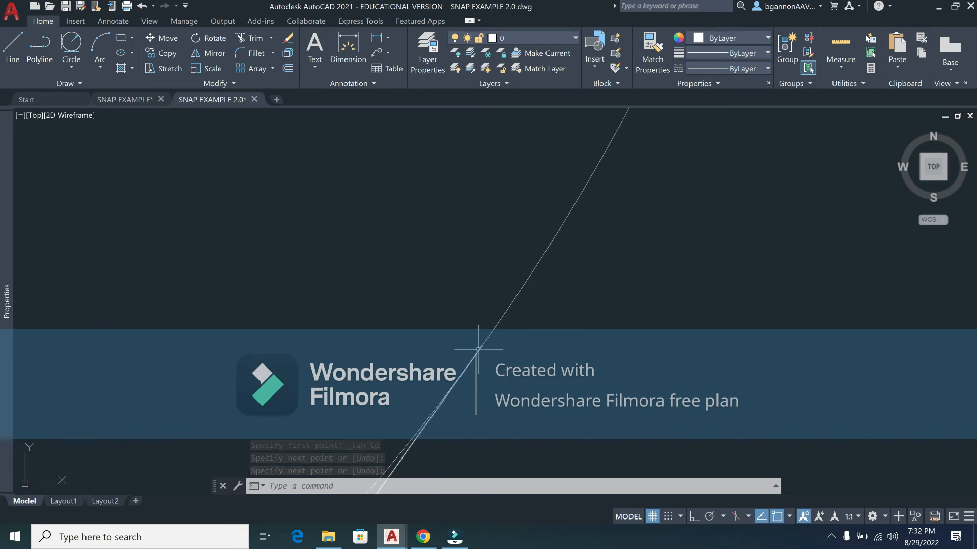
scroll(484, 352, "down", 2)
scroll(485, 353, "down", 6)
left_click(477, 366)
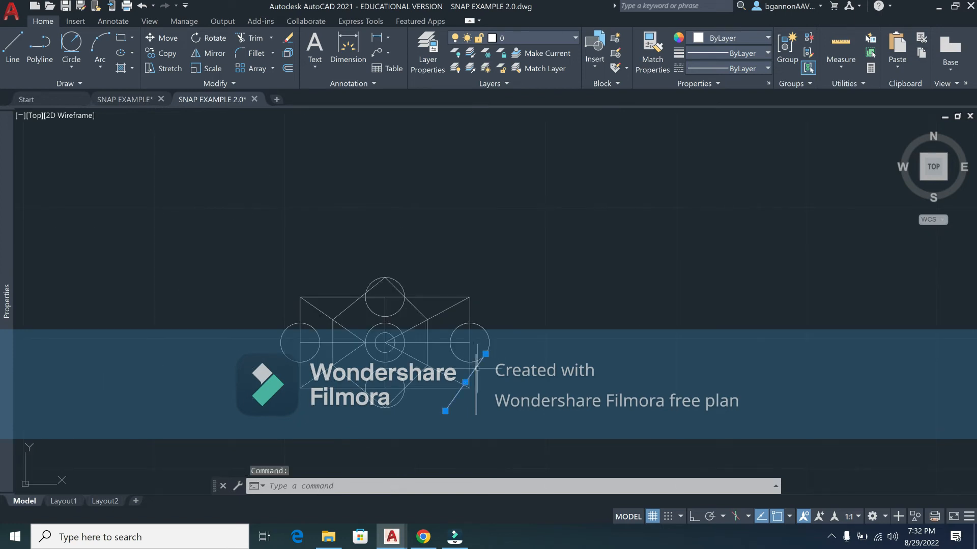
Step: Erase the selected tangent line and scroll the Chrome instructions page to Step #3
key("Delete")
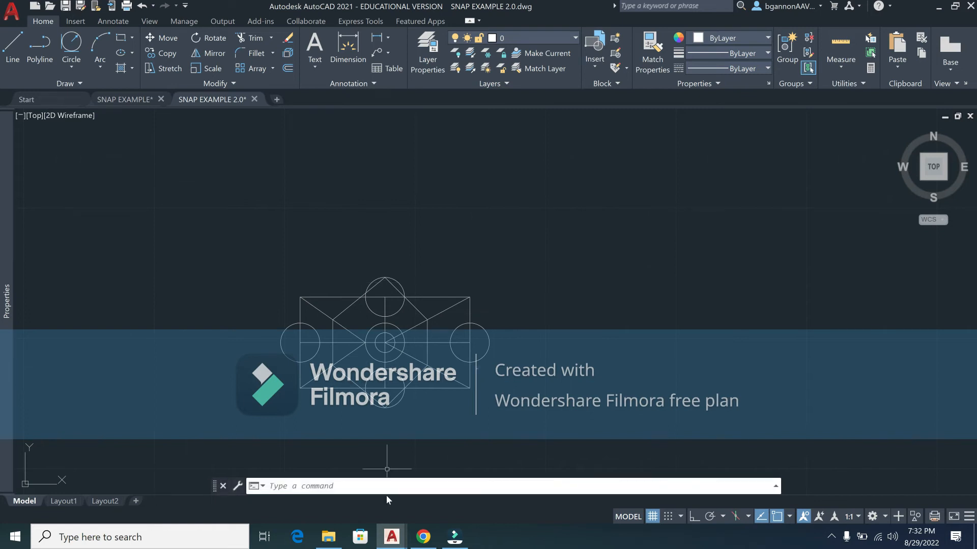
left_click(423, 537)
scroll(435, 437, "down", 3)
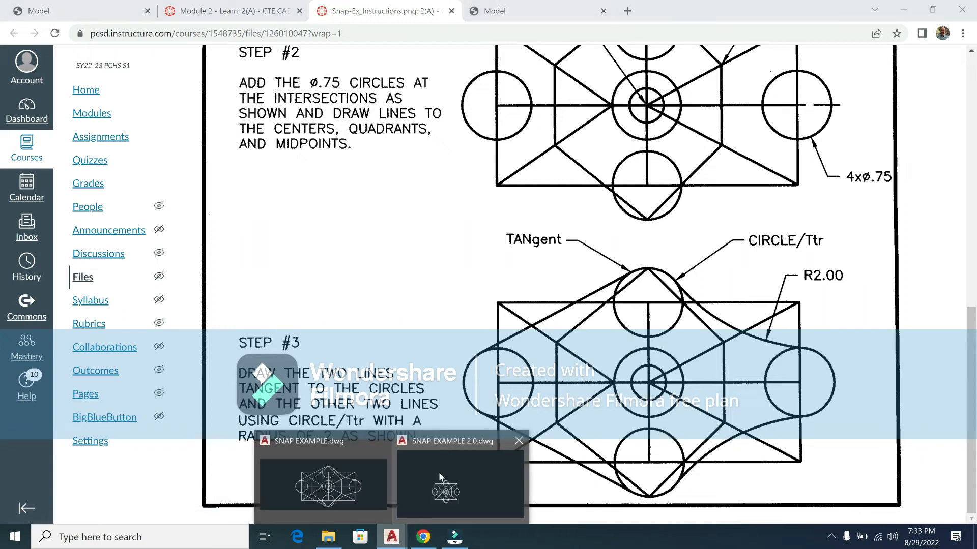
Step: Go back to the SNAP EXAMPLE 2.0.dwg drawing in AutoCAD after reading Step #3
left_click(439, 472)
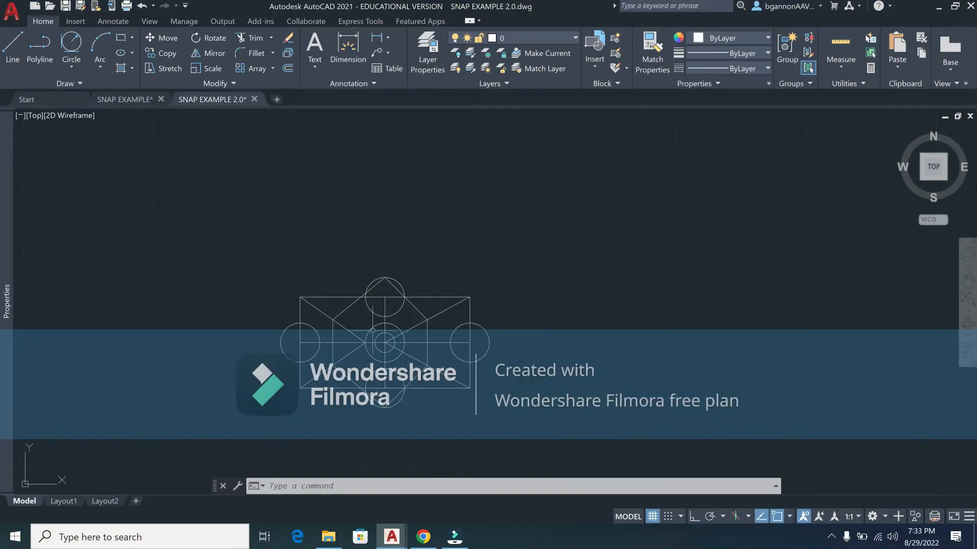
Step: Draw a line with TAN snaps at both ends, tangent to the left circle and the top circle
scroll(370, 278, "up", 6)
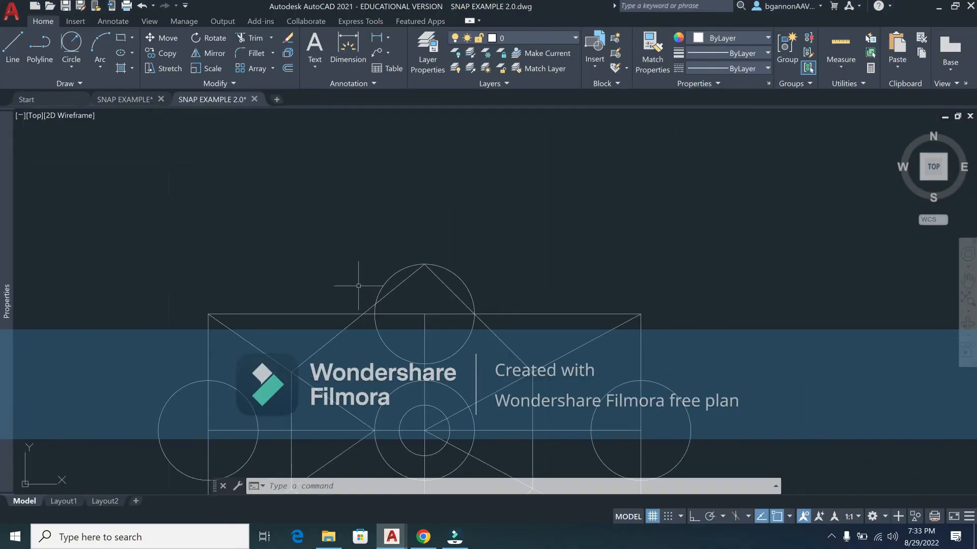
middle_click_drag(391, 216, 430, 148)
scroll(417, 171, "down", 2)
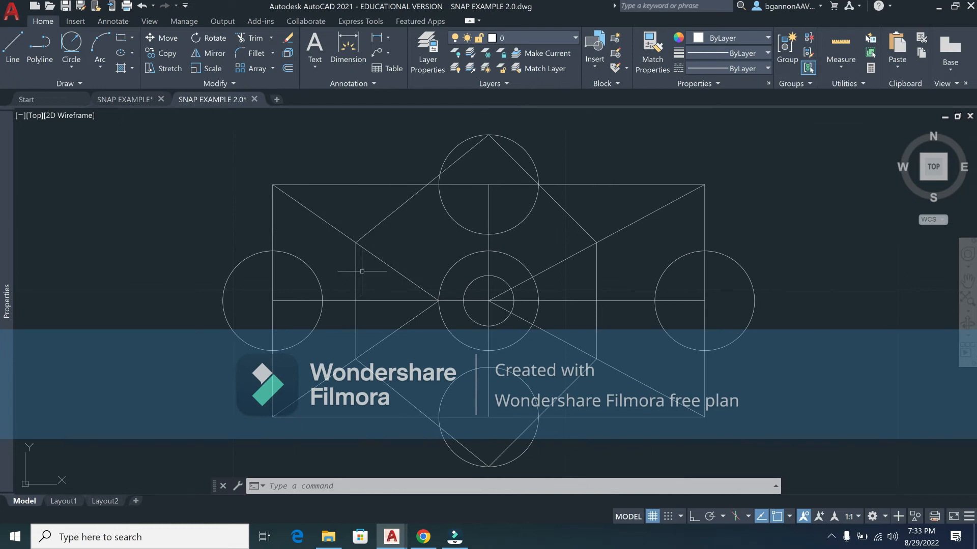
type("l")
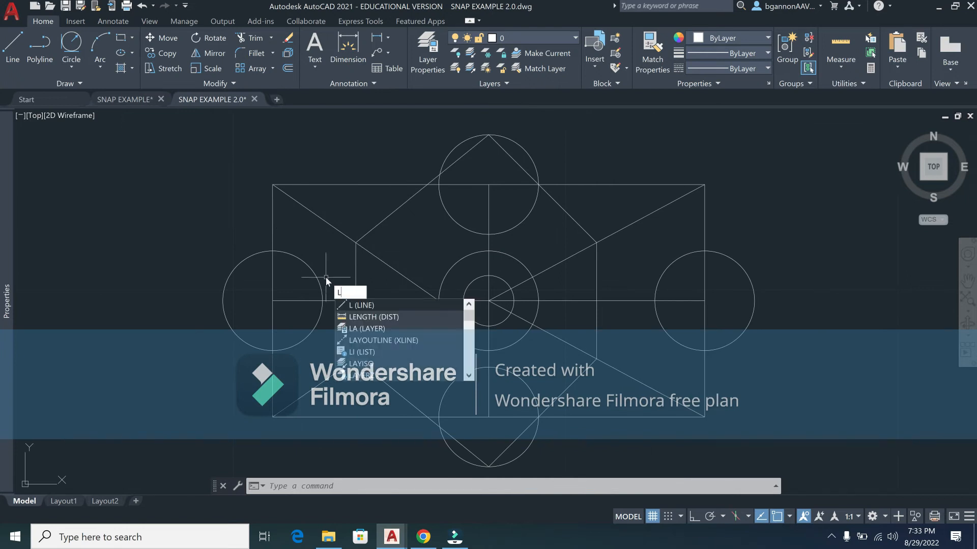
key("Return")
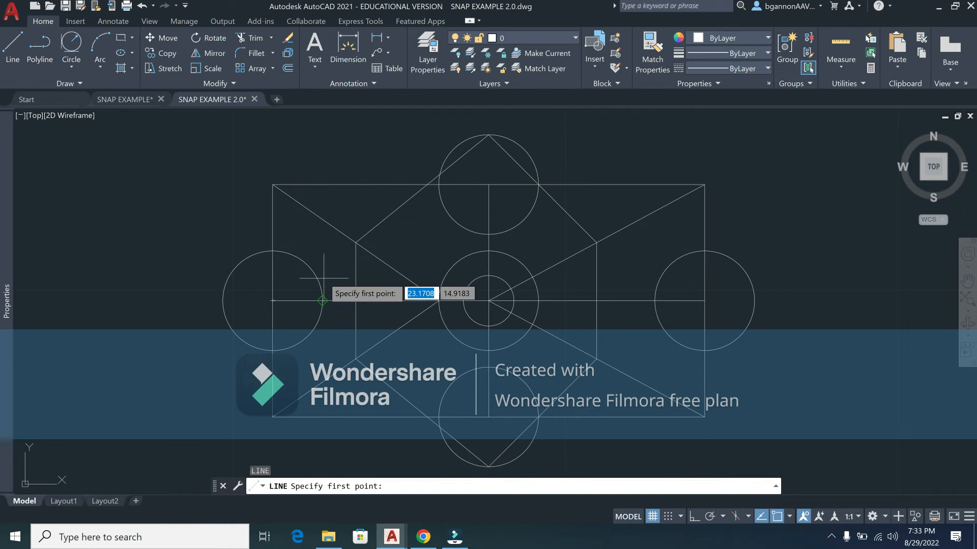
type("TAN")
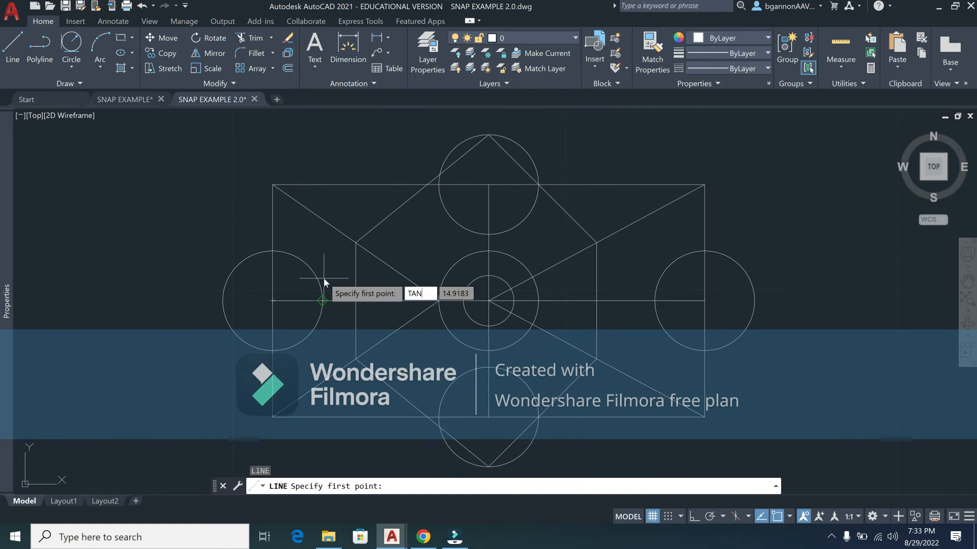
key("Return")
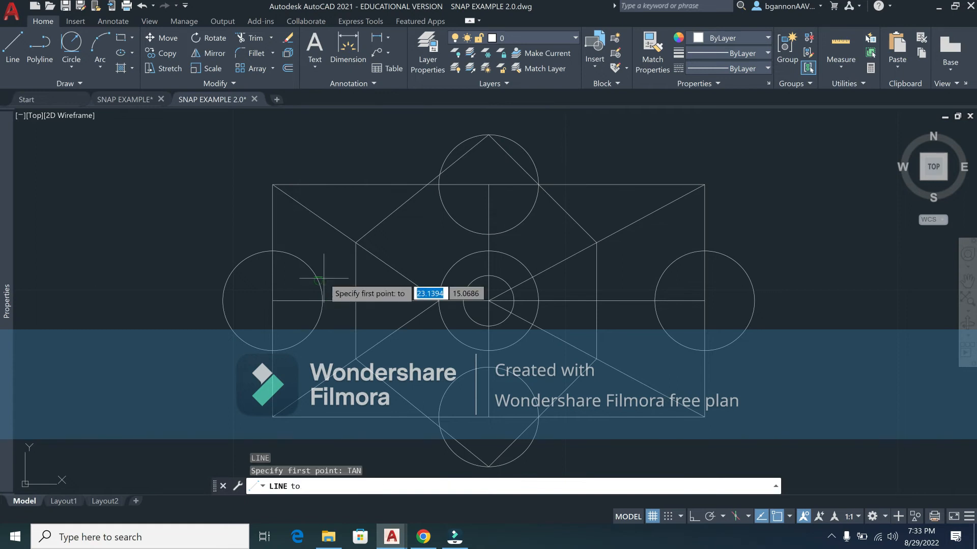
left_click(235, 264)
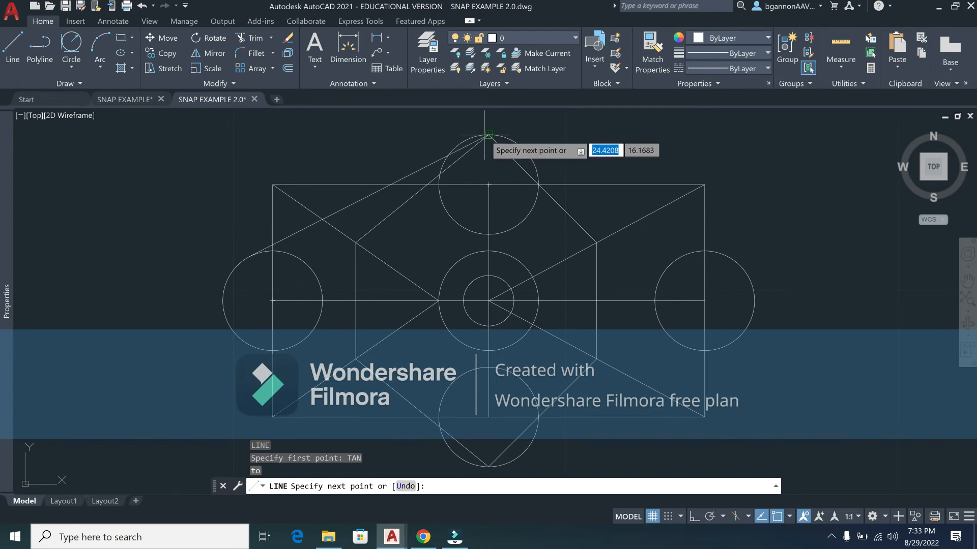
type("TAN")
key("Return")
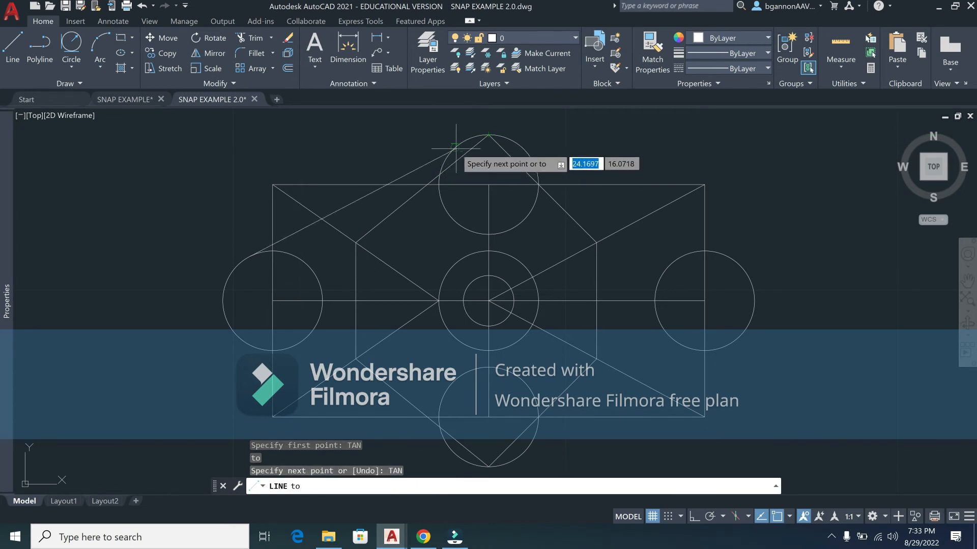
left_click(458, 147)
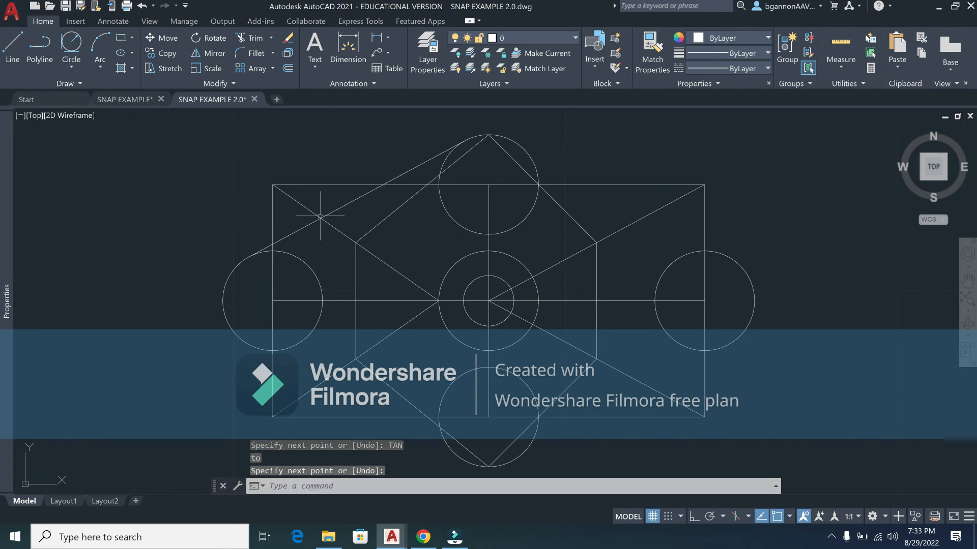
left_click(252, 253)
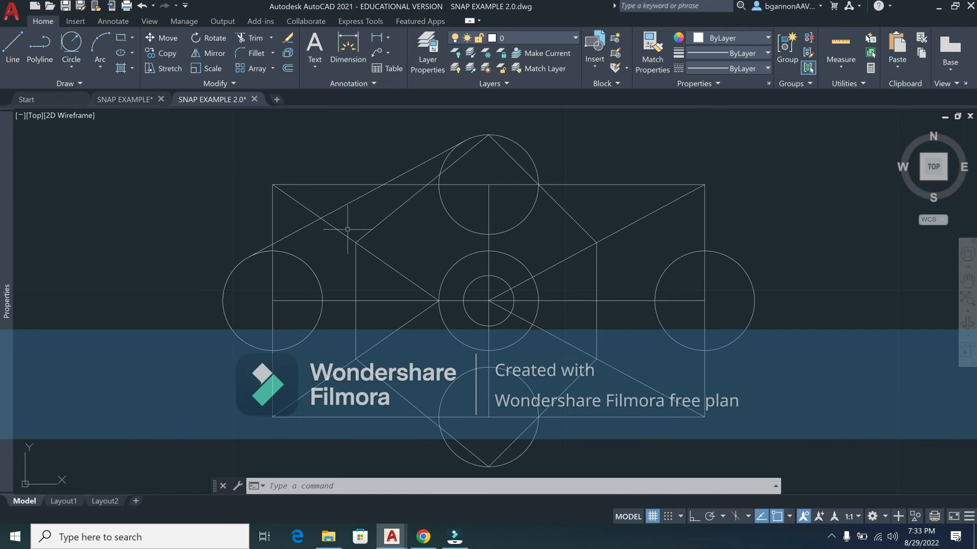
Step: Draw a second line with TAN snaps, tangent to the left circle's lower side and the bottom circle
type("l")
key("Return")
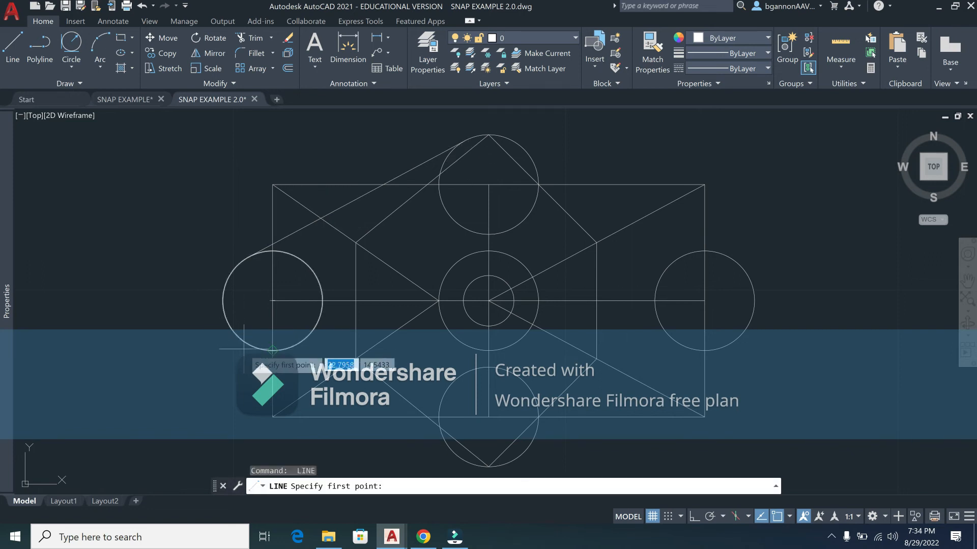
type("tan")
key("Return")
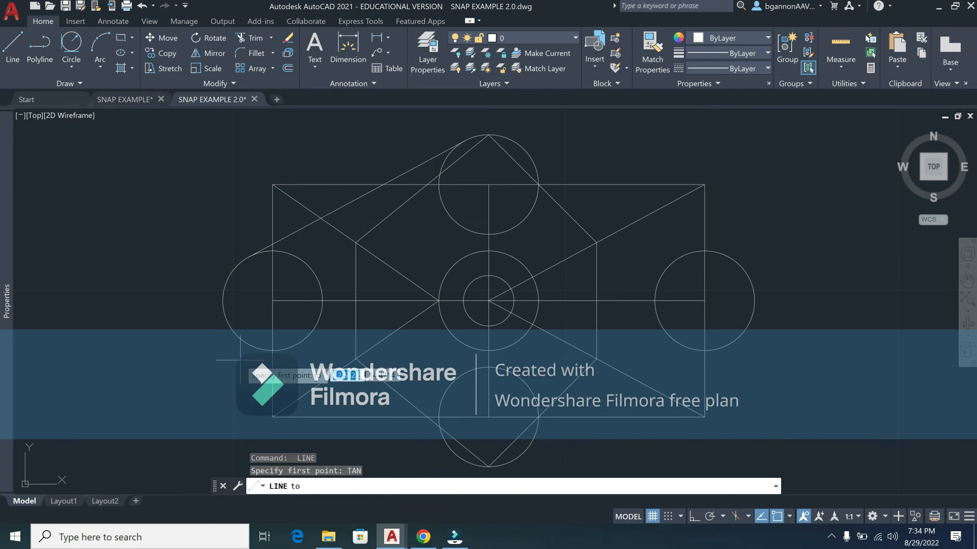
scroll(240, 361, "up", 2)
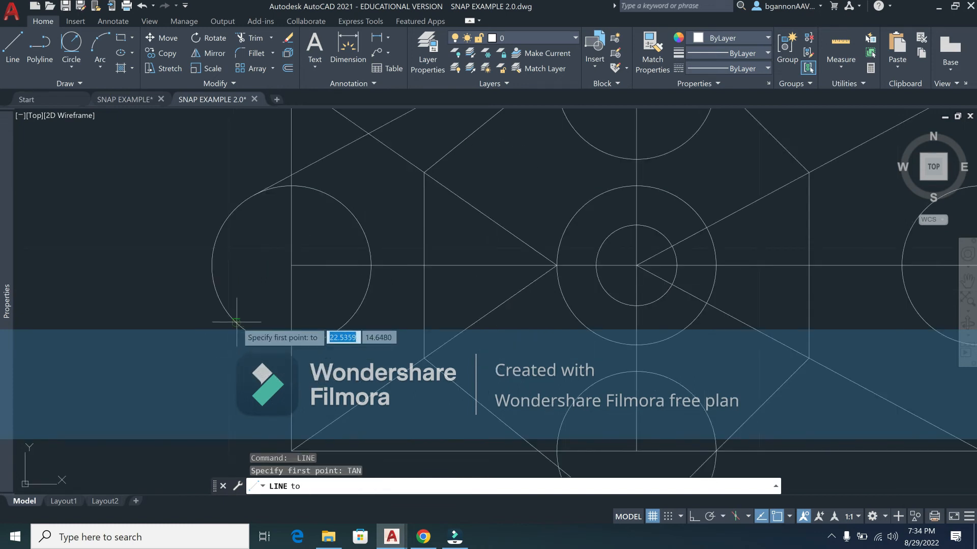
left_click(235, 324)
scroll(469, 421, "down", 6)
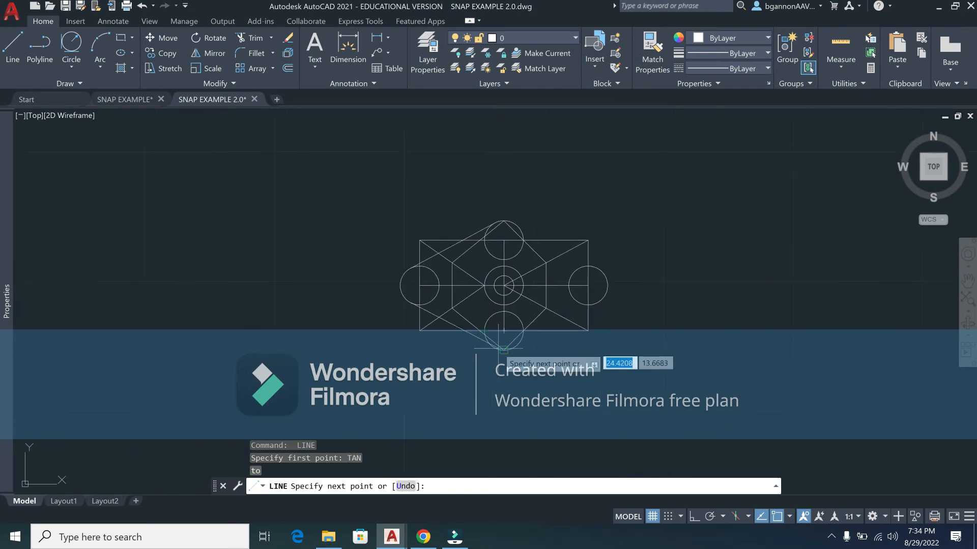
scroll(501, 338, "up", 8)
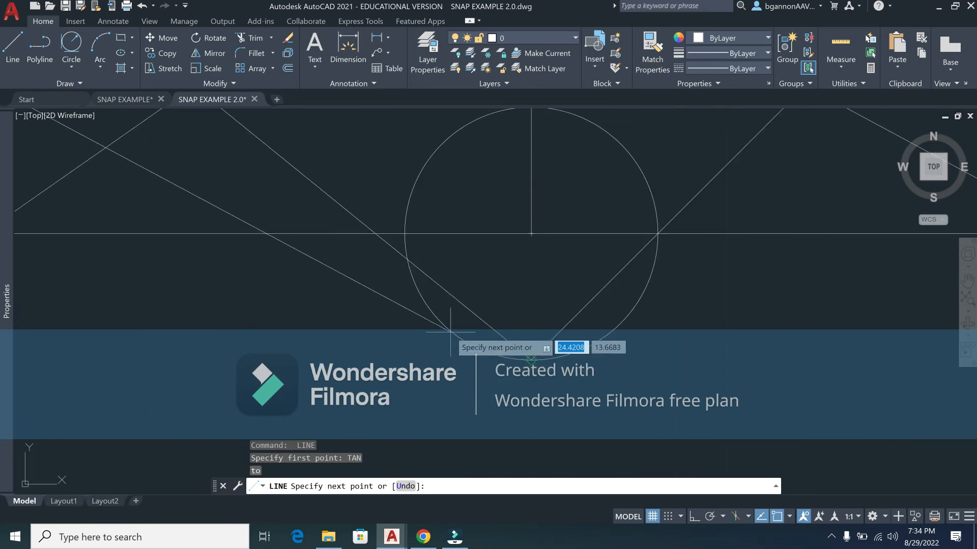
type("TAN")
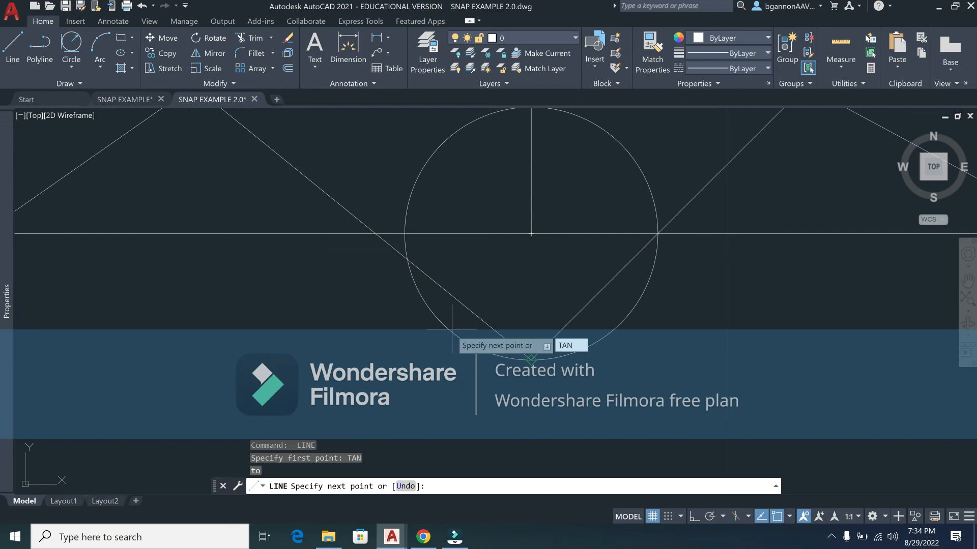
key("Return")
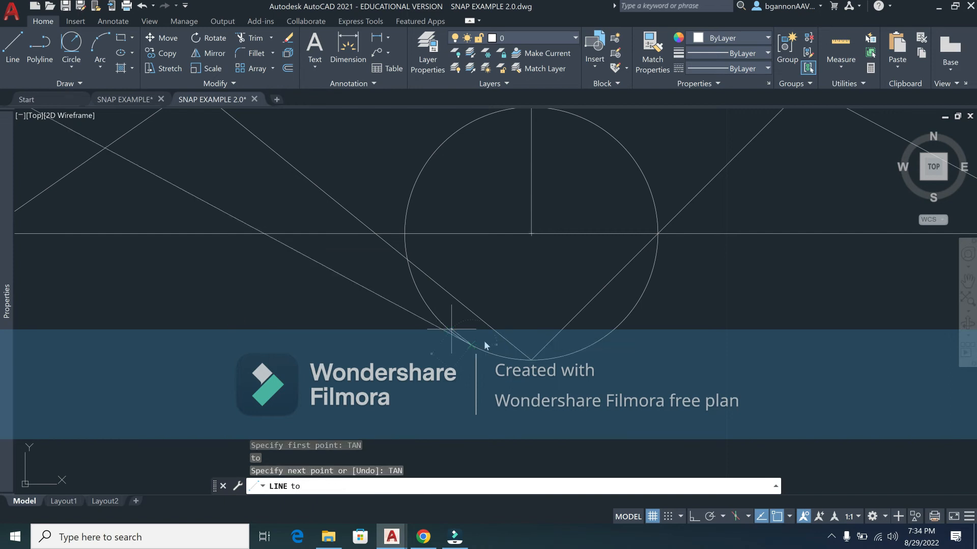
left_click(451, 329)
scroll(491, 396, "down", 6)
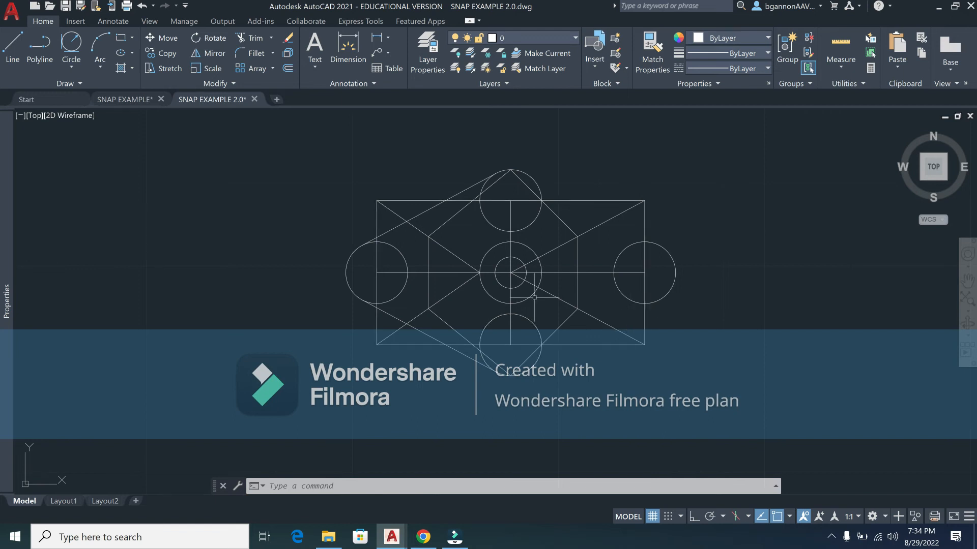
Step: Draw a radius 2 circle tangent to the top and right circles with Tan, Tan, Radius
left_click(74, 67)
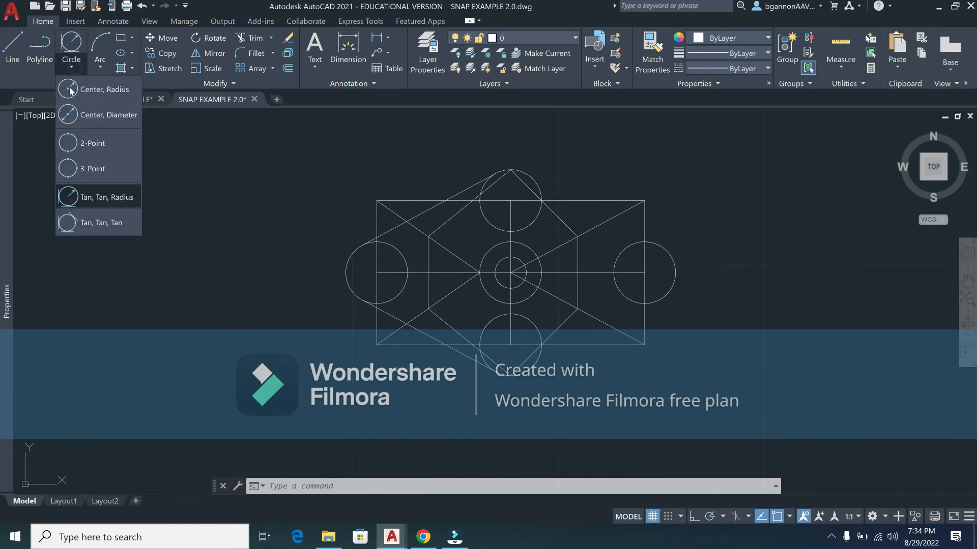
left_click(107, 197)
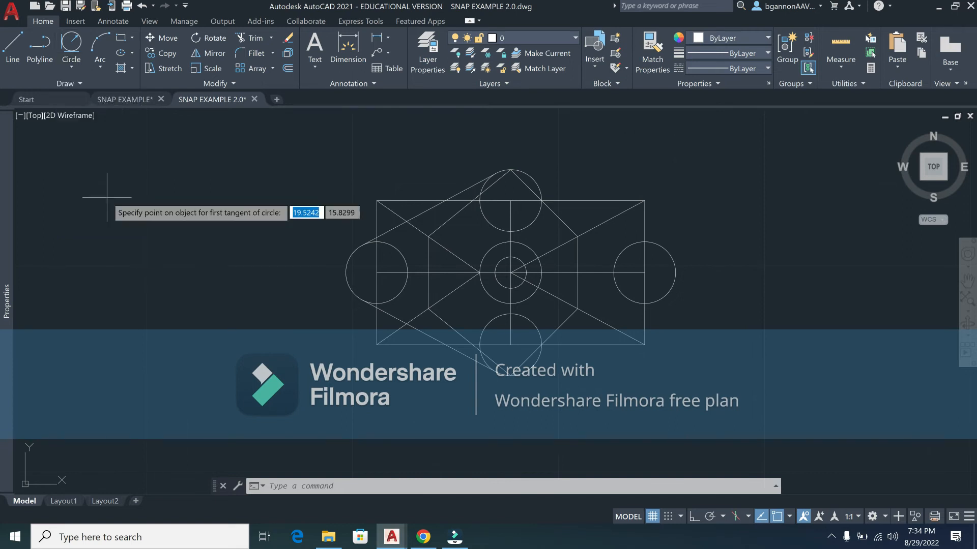
left_click(71, 68)
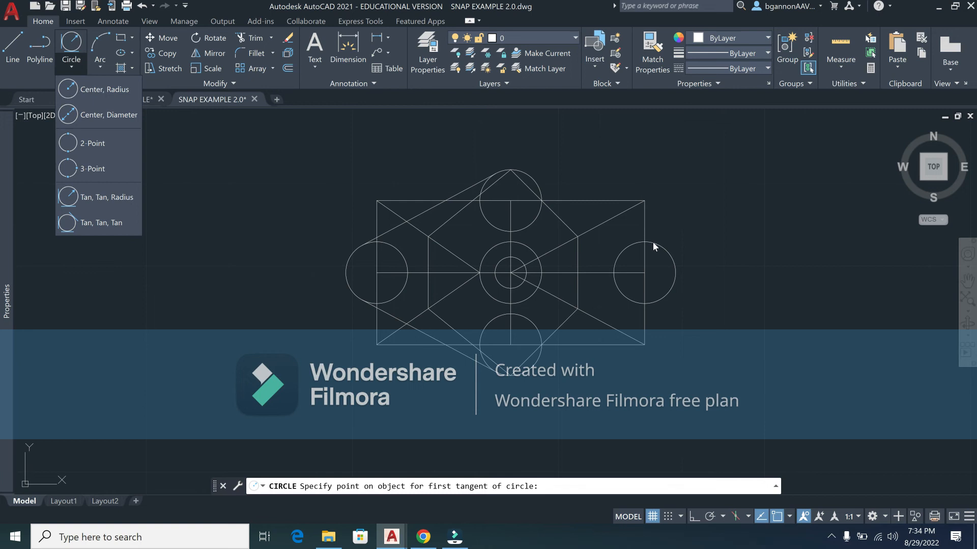
left_click(122, 196)
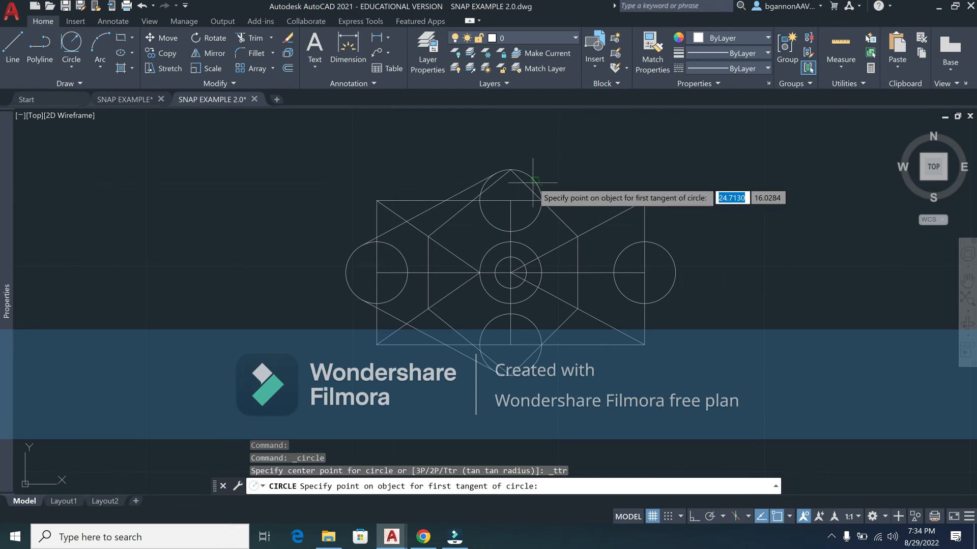
left_click(532, 182)
left_click(655, 243)
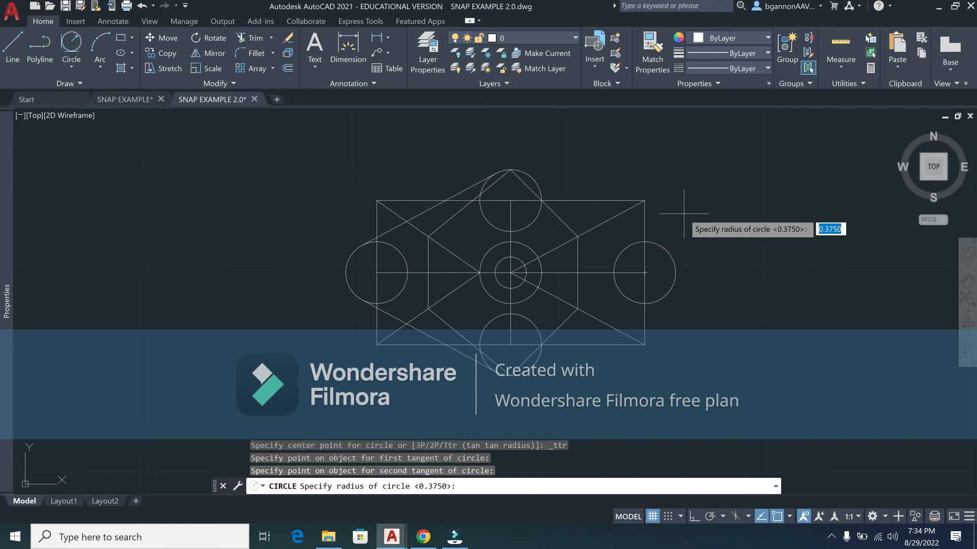
type("2")
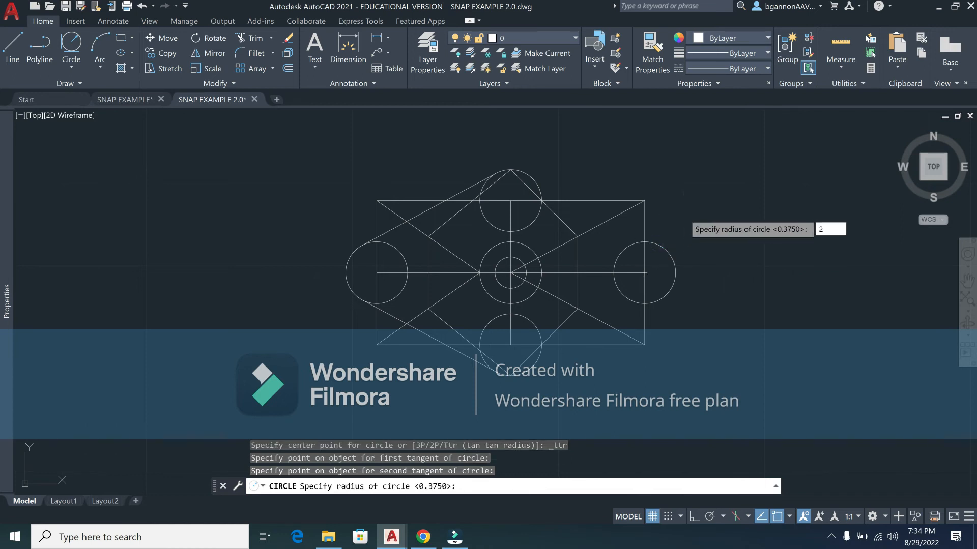
key("Return")
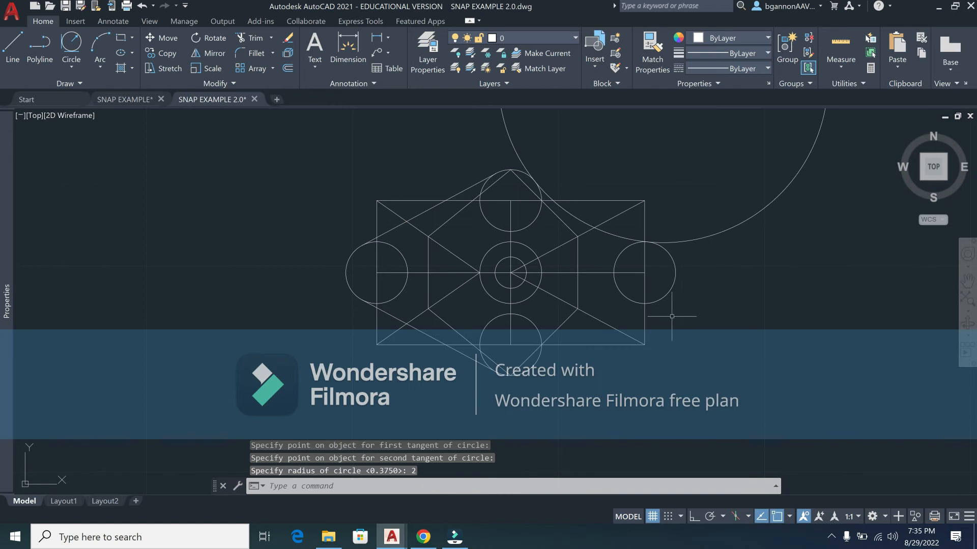
scroll(704, 220, "down", 2)
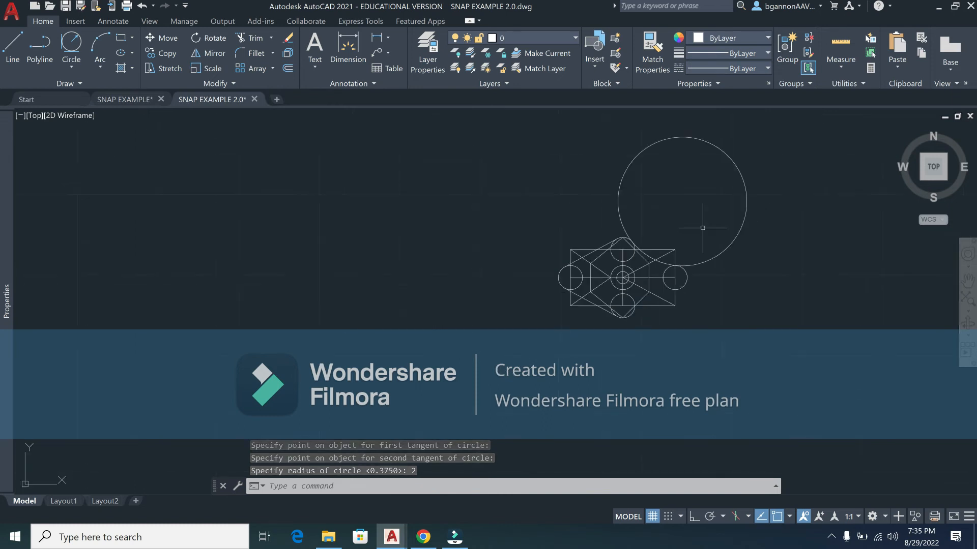
scroll(702, 226, "up", 4)
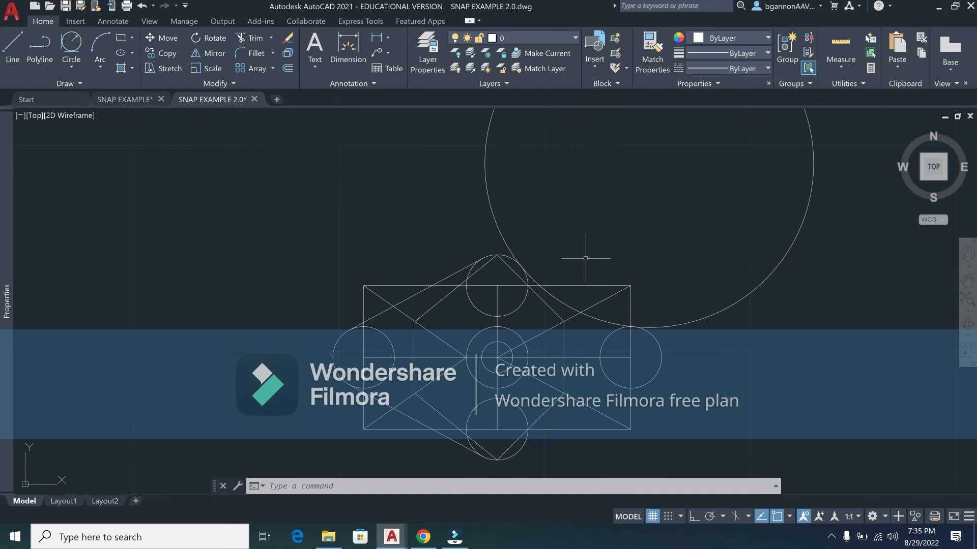
Step: Trim away the unwanted part of the R2 circle, leaving the connecting arc
type("TRIM")
key("Return")
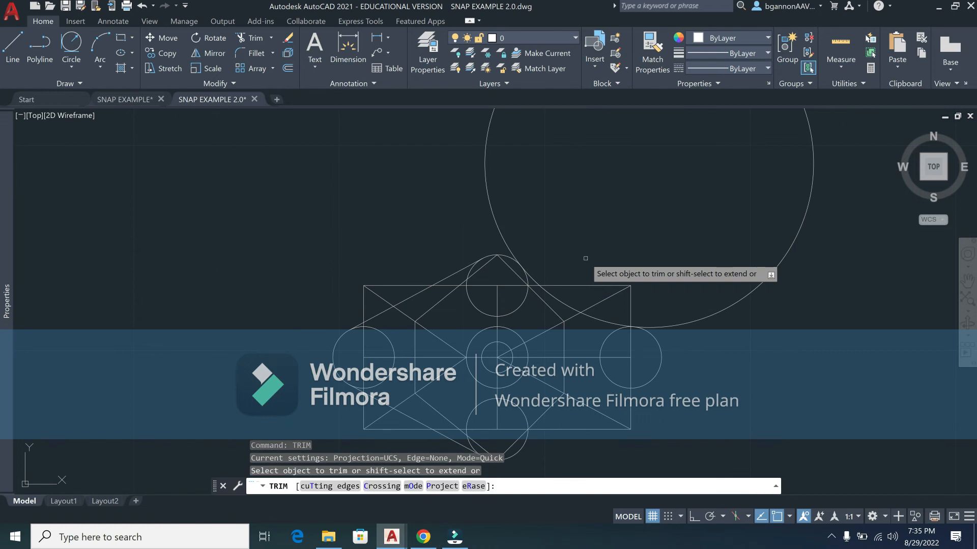
left_click(494, 219)
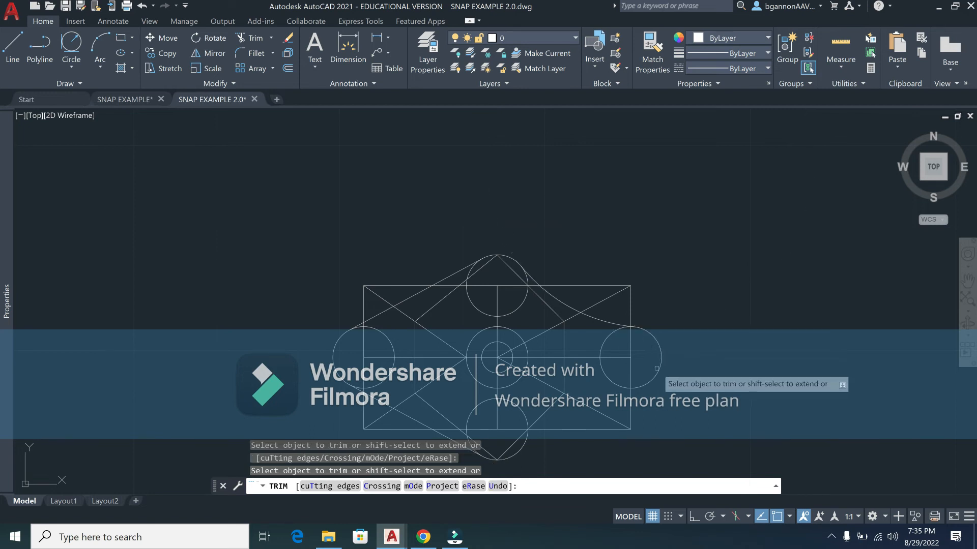
key("Escape")
scroll(660, 379, "down", 3)
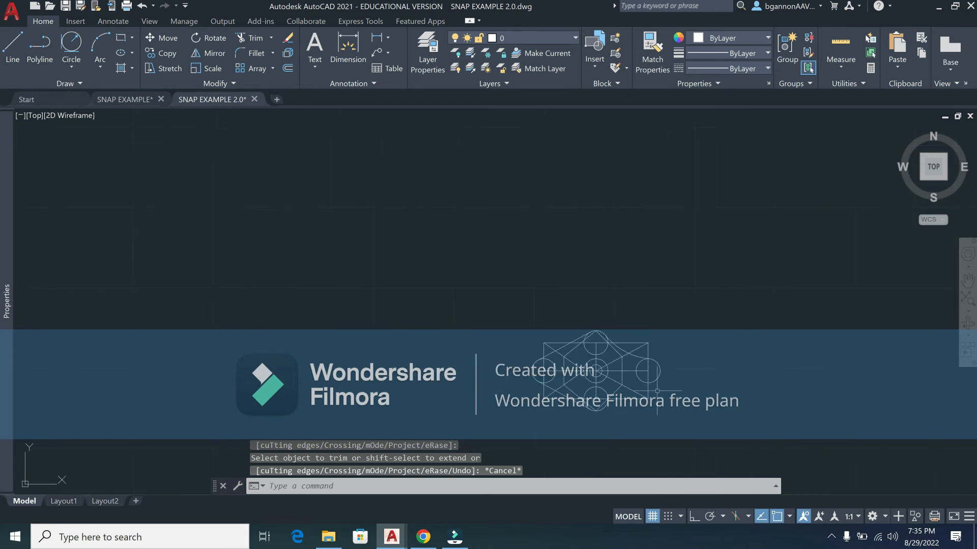
scroll(644, 356, "up", 2)
scroll(640, 346, "up", 4)
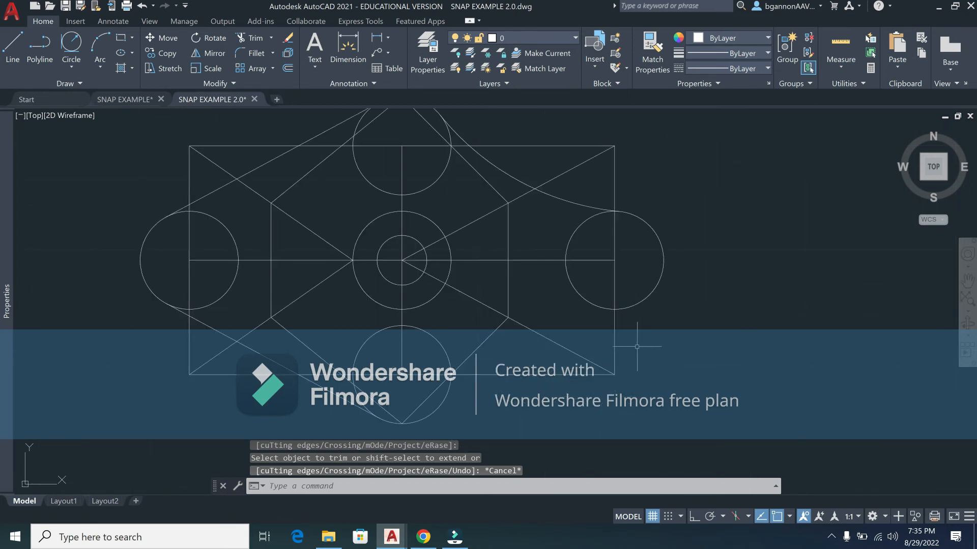
Step: Draw a radius 2 circle tangent to the bottom and right circles with Tan, Tan, Radius
left_click(70, 62)
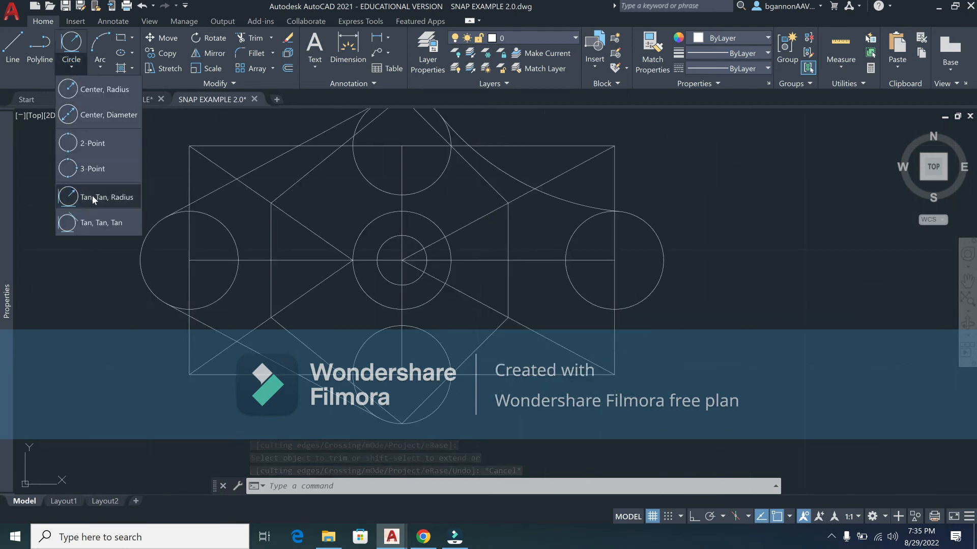
left_click(92, 196)
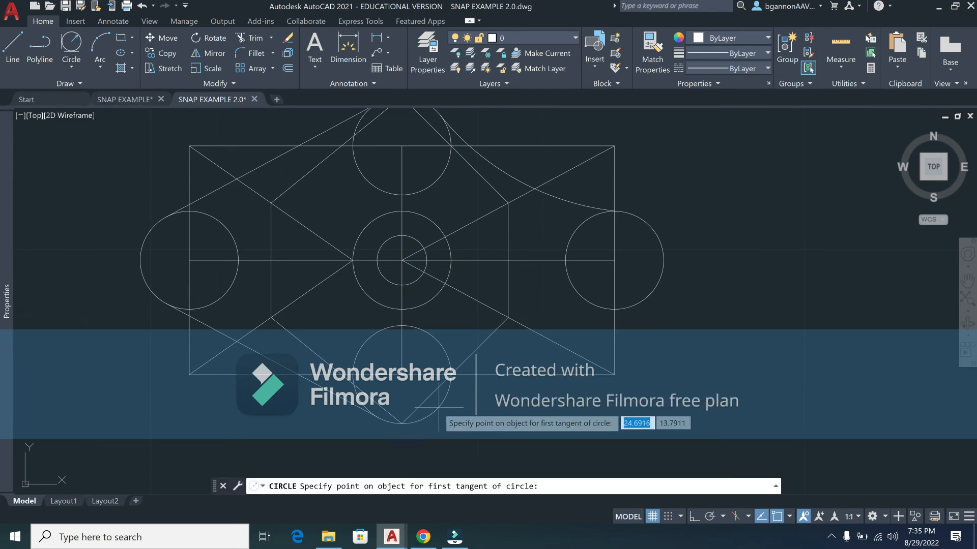
left_click(442, 402)
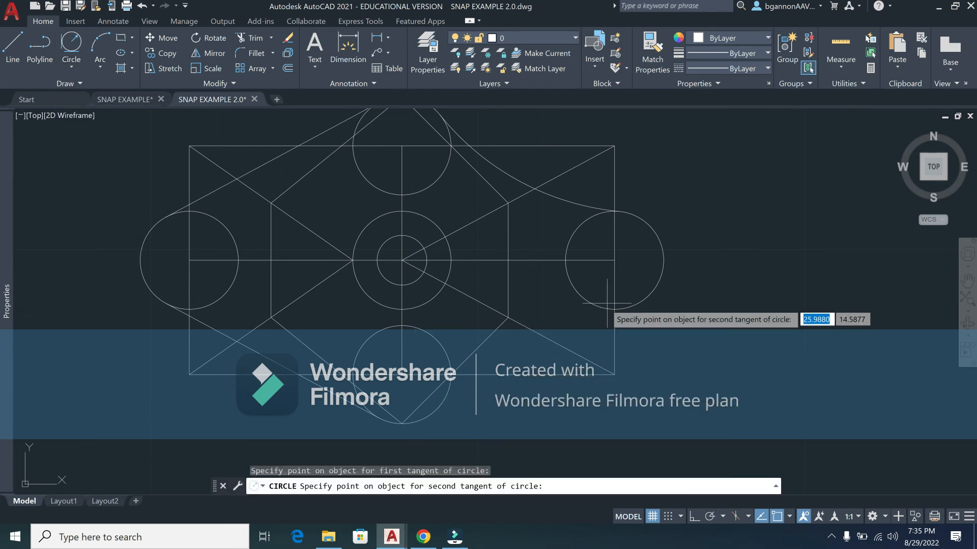
left_click(628, 307)
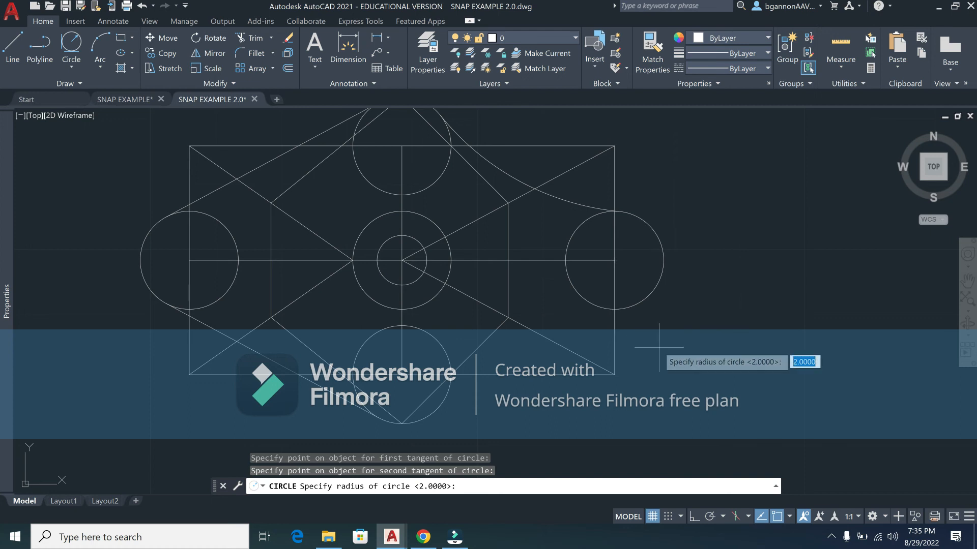
type("2")
key("Return")
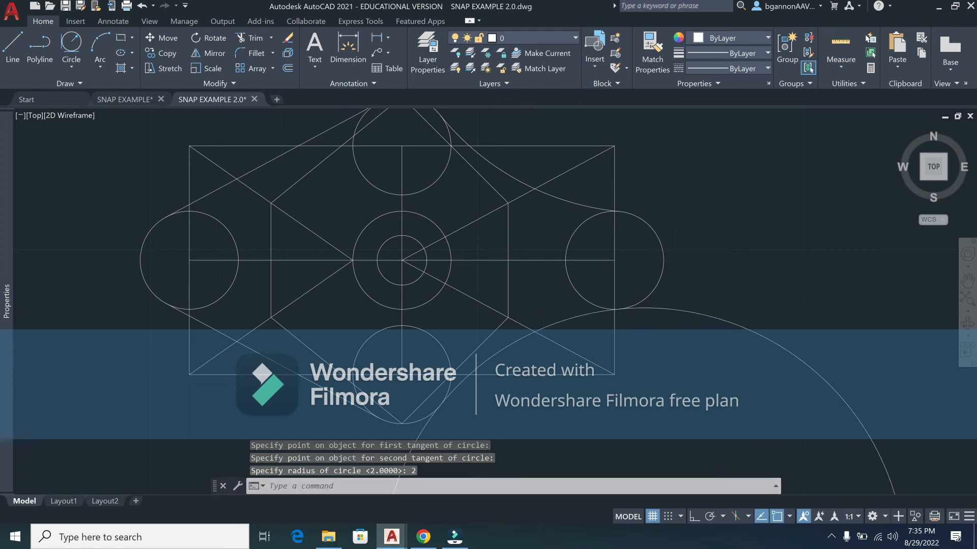
scroll(659, 348, "down", 4)
Step: Trim the excess of the new R2 circle so only the connecting arc remains
type("tr")
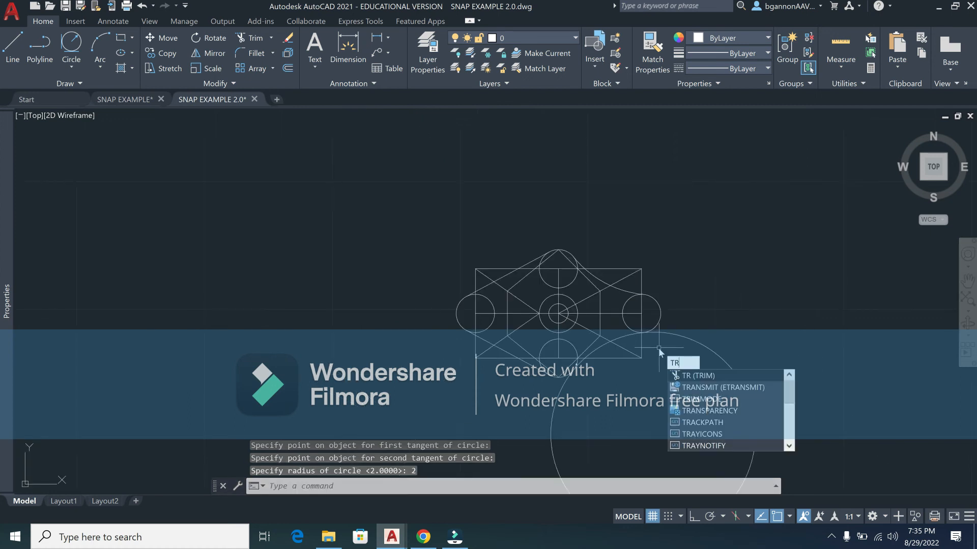
key("Return")
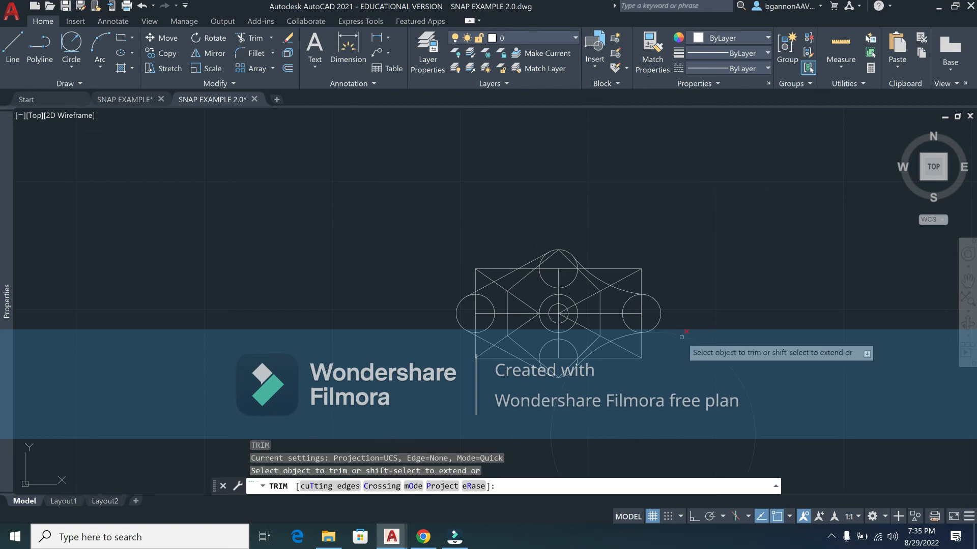
left_click(682, 338)
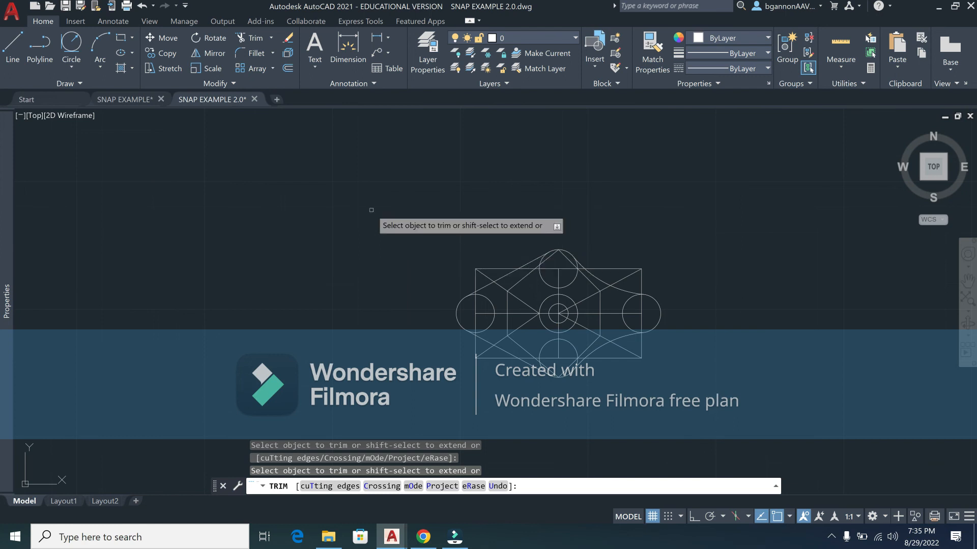
key("Escape")
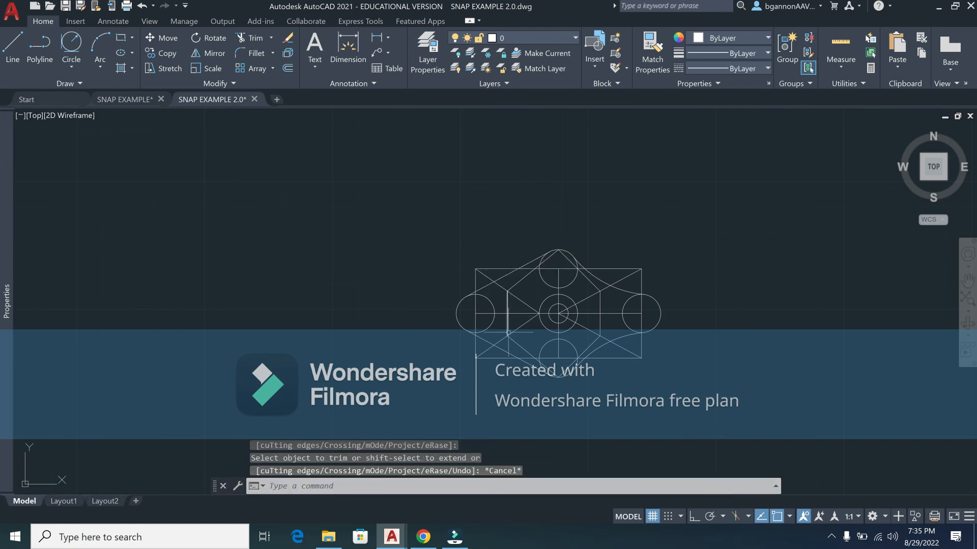
scroll(505, 349, "up", 3)
middle_click_drag(505, 349, 349, 381)
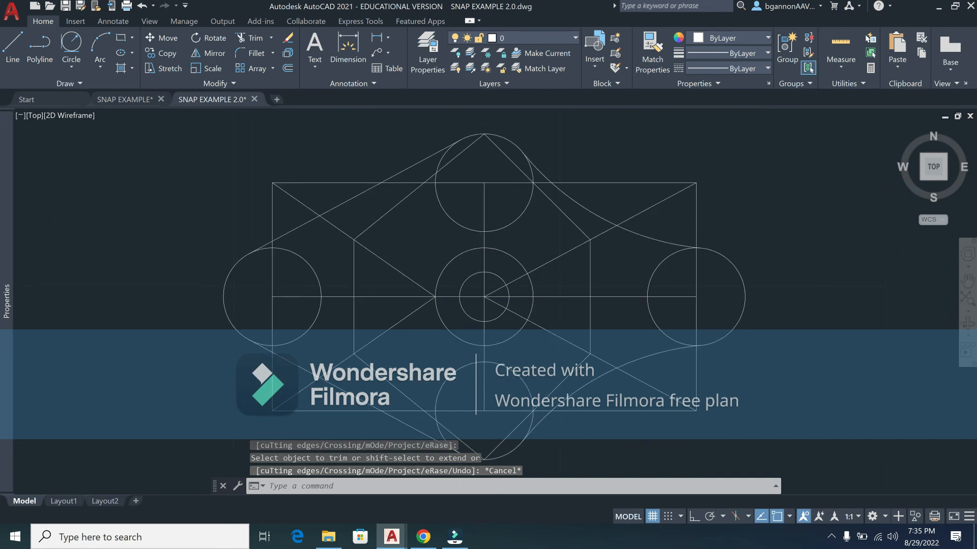
Step: Review the active object snap modes and cancel the unfinished Trim command
left_click(790, 517)
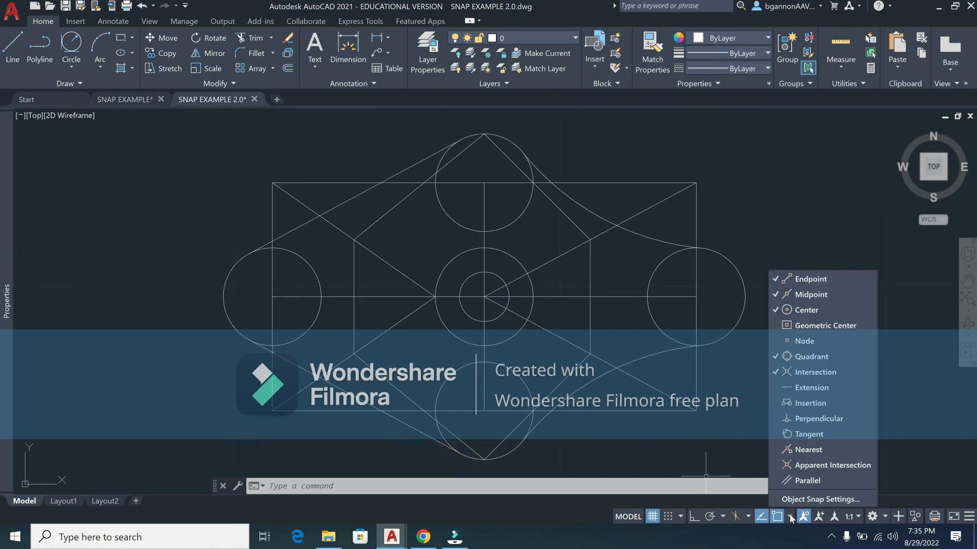
left_click(790, 517)
left_click(790, 517)
key("Escape")
key("Escape")
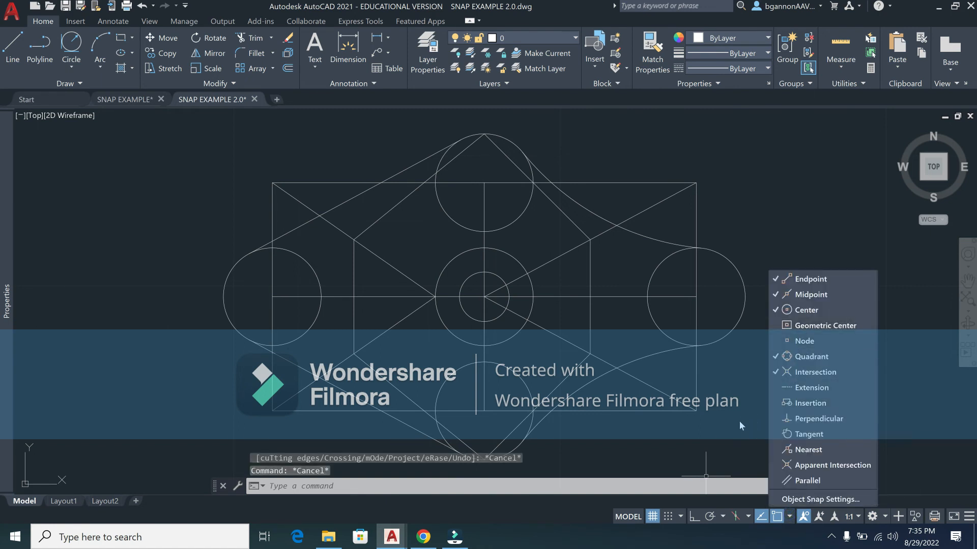
left_click(741, 418)
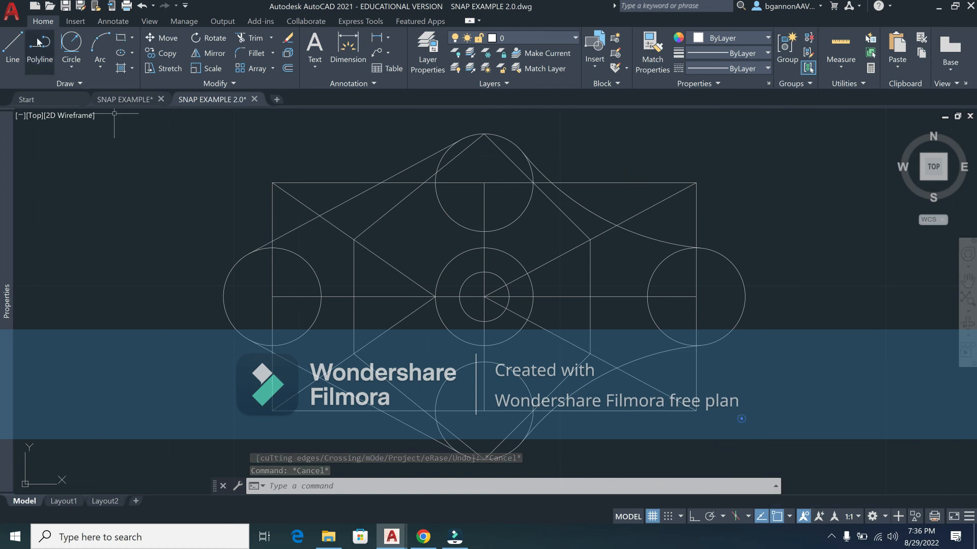
left_click(16, 17)
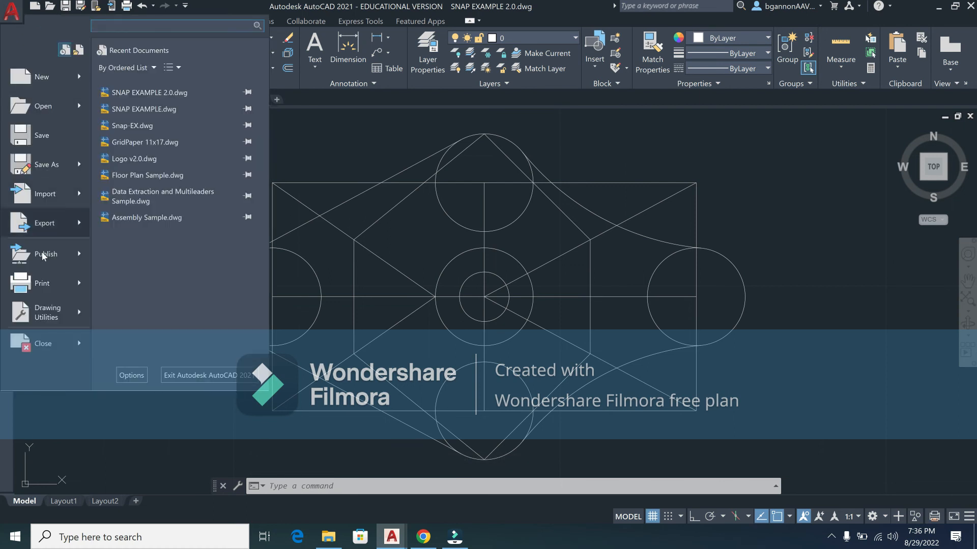
Step: Start a plot using the AutoCAD PDF (High Quality Print) plotter, plotting the drawing extents
left_click(56, 284)
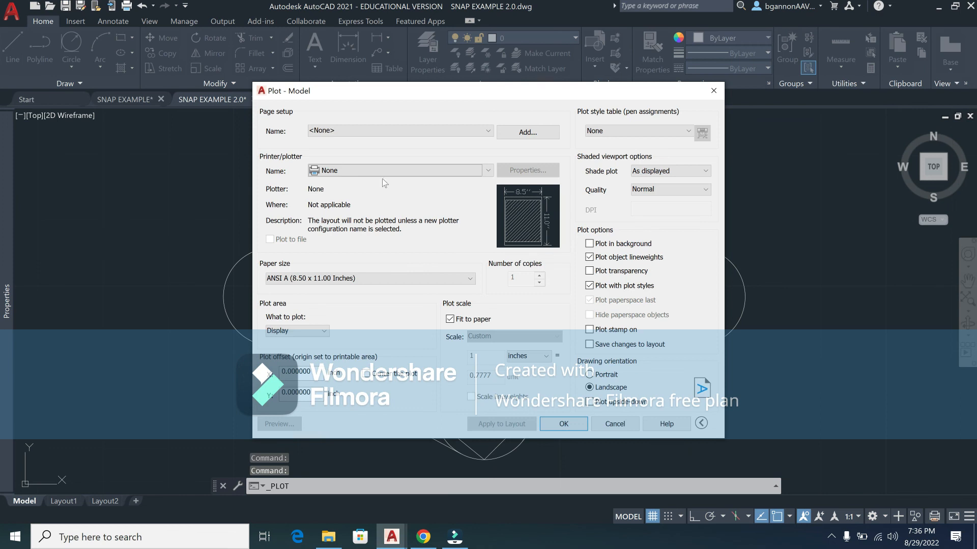
left_click(384, 169)
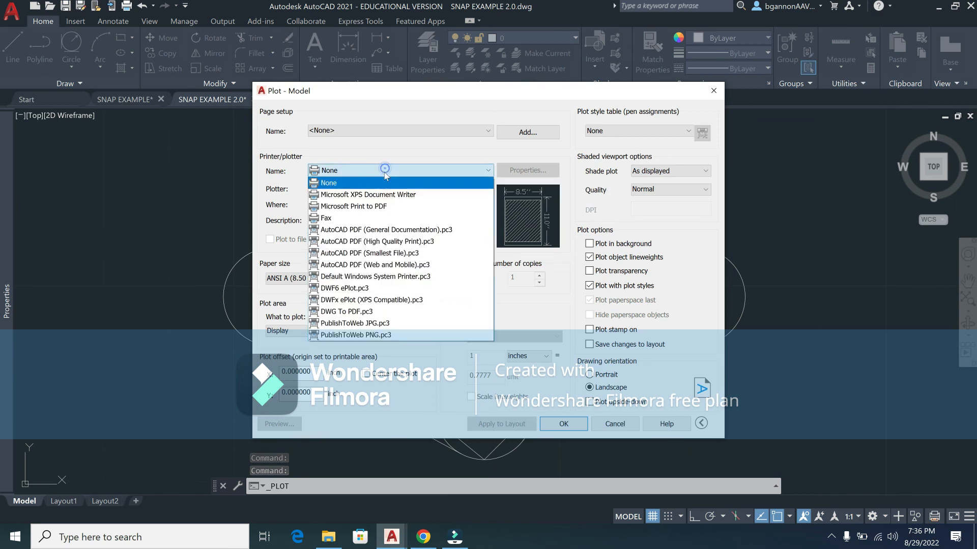
left_click(374, 243)
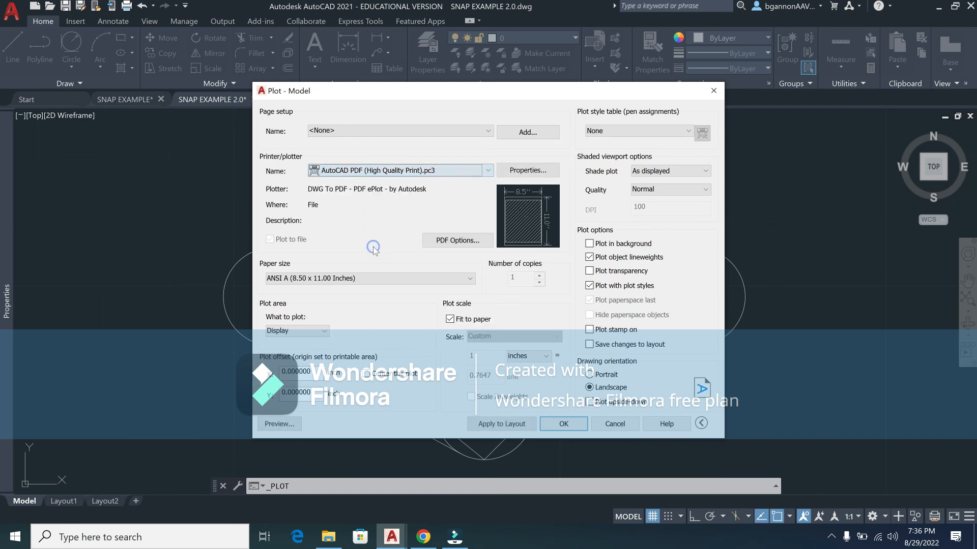
left_click(310, 331)
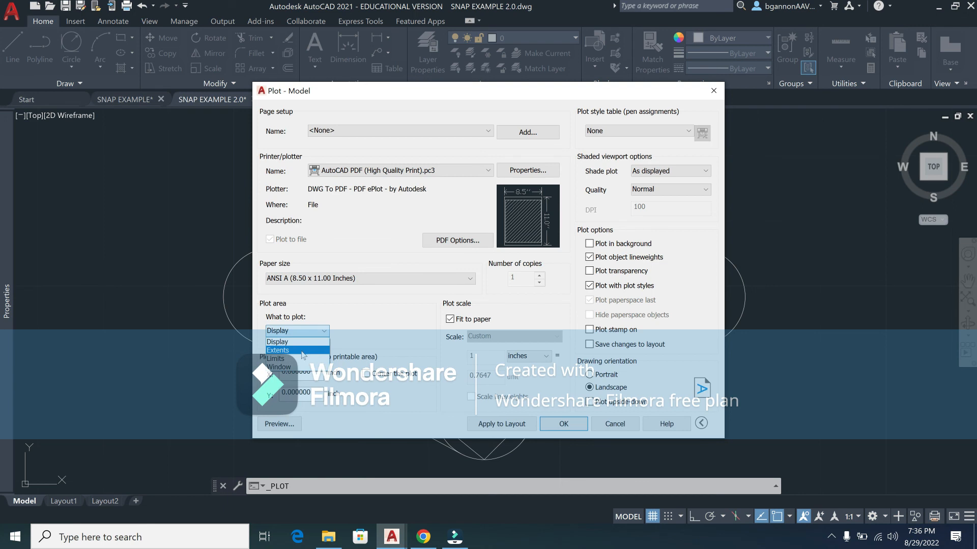
left_click(301, 351)
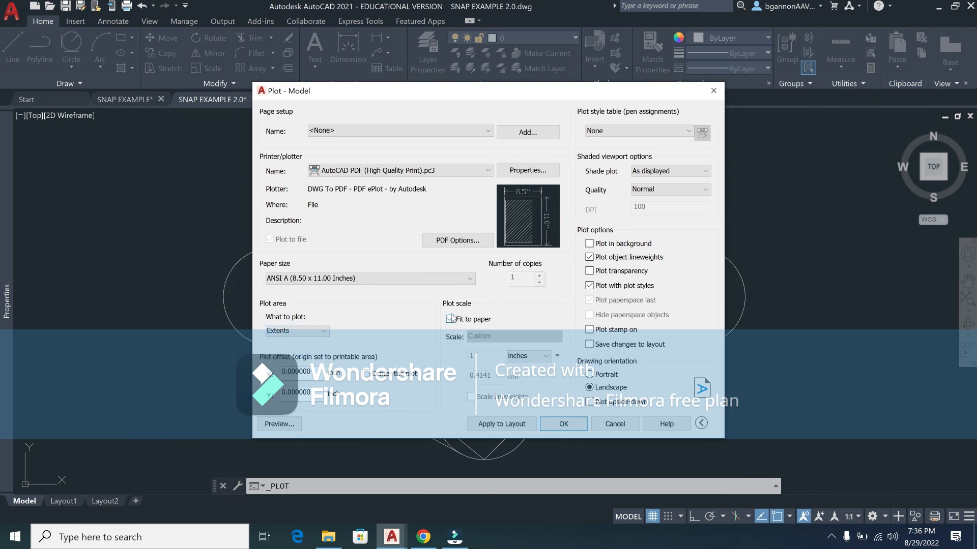
Step: Keep shade plot As Displayed and Normal quality, apply monochrome.ctb to all layouts, then preview
left_click(665, 173)
left_click(662, 178)
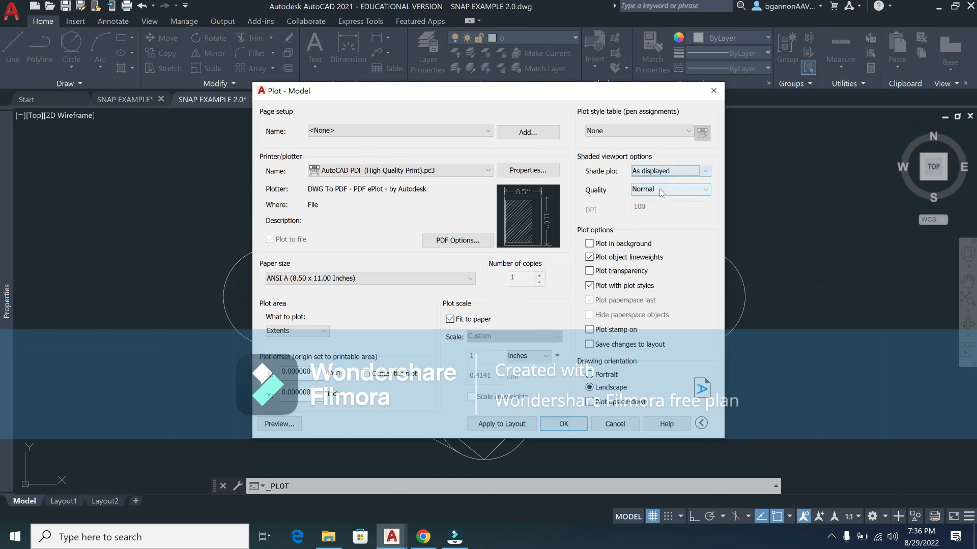
left_click(661, 190)
left_click(654, 197)
left_click(634, 132)
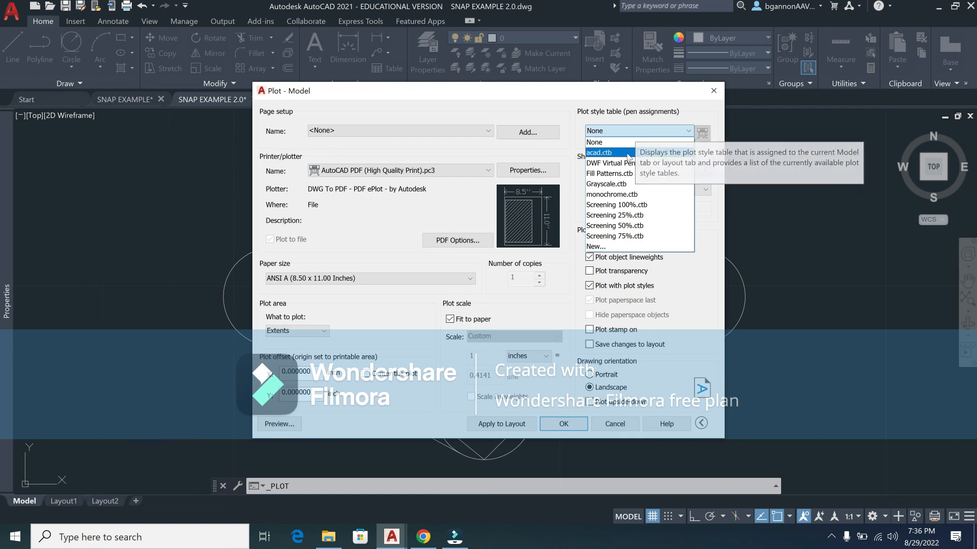
left_click(617, 196)
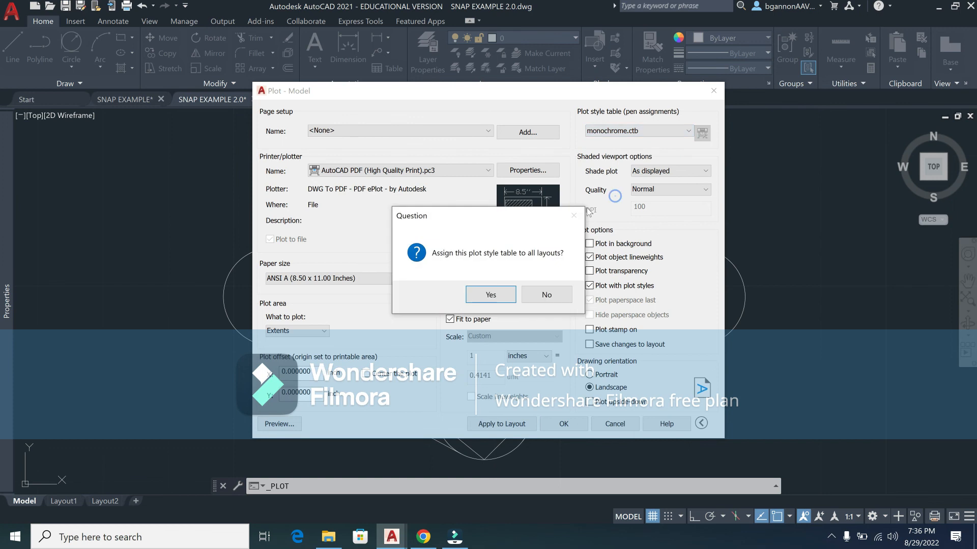
left_click(490, 296)
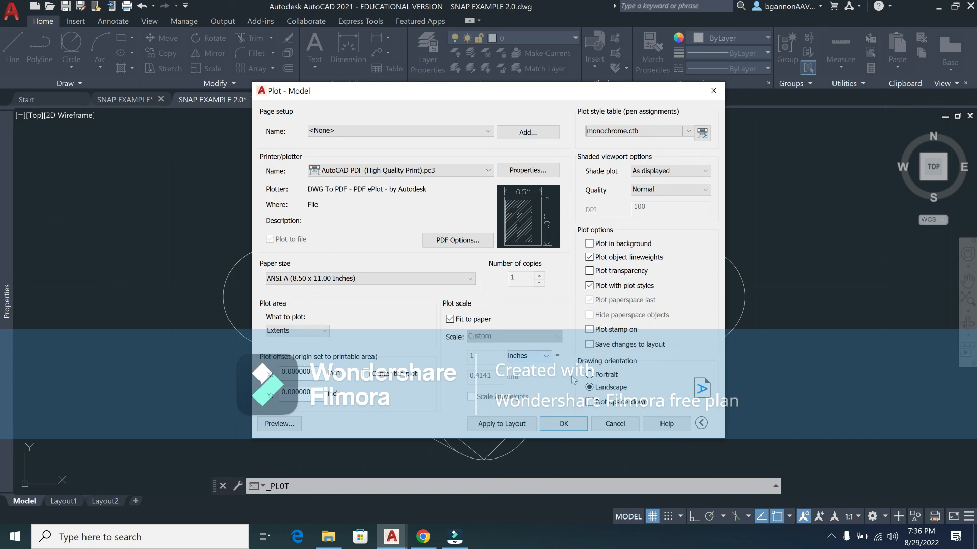
left_click(279, 424)
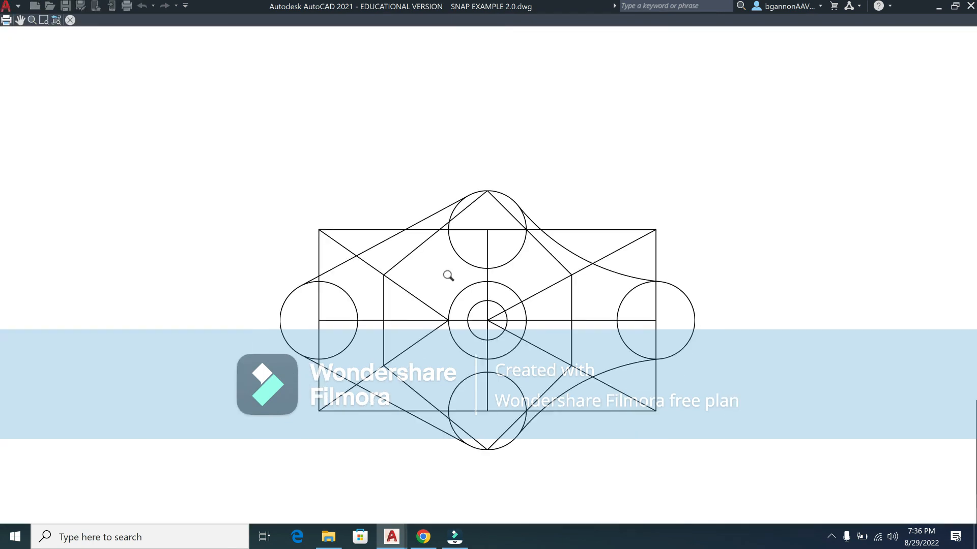
Step: Plot from the preview, saving the file as SNAP EXAMPLE 2.0.pdf in the Module 2 folder
left_click(7, 20)
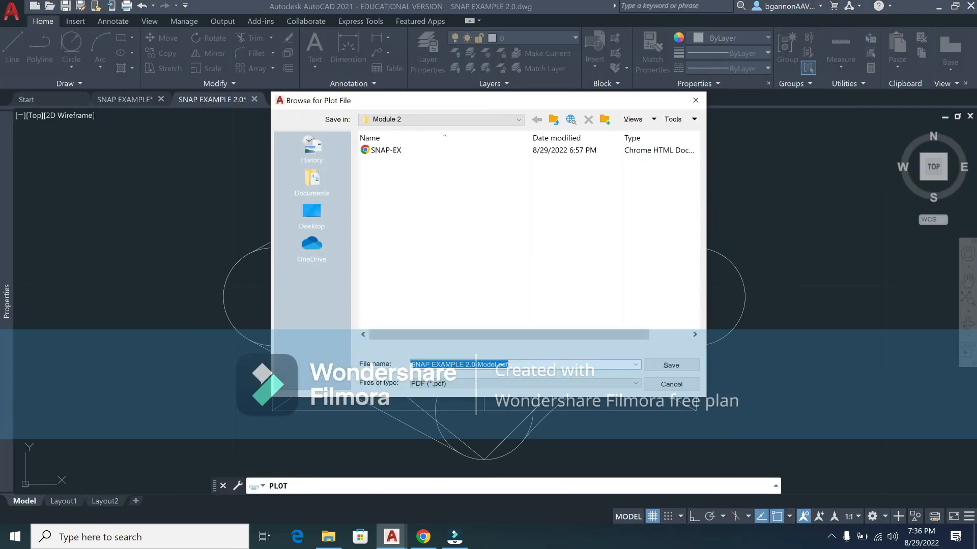
left_click(472, 364)
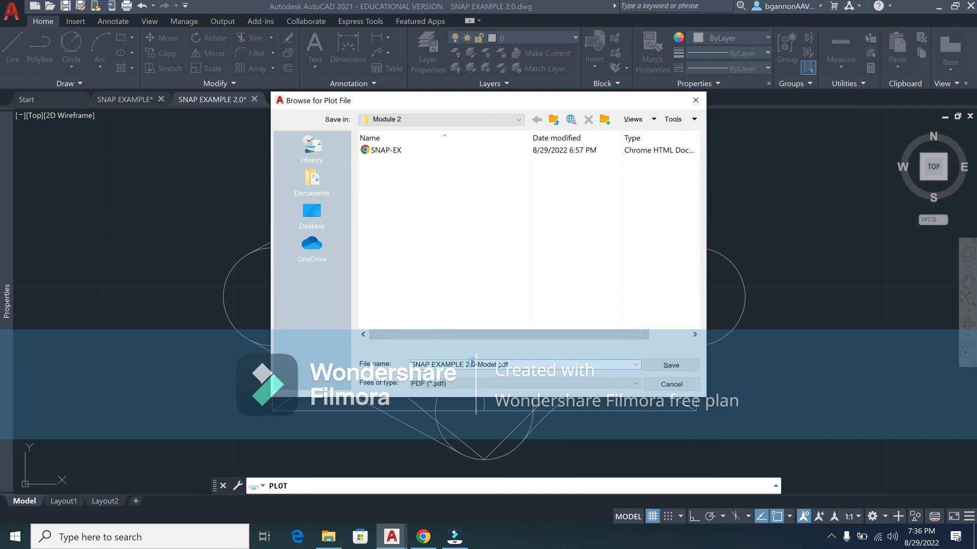
double_click(479, 365)
key("BackSpace")
left_click(671, 365)
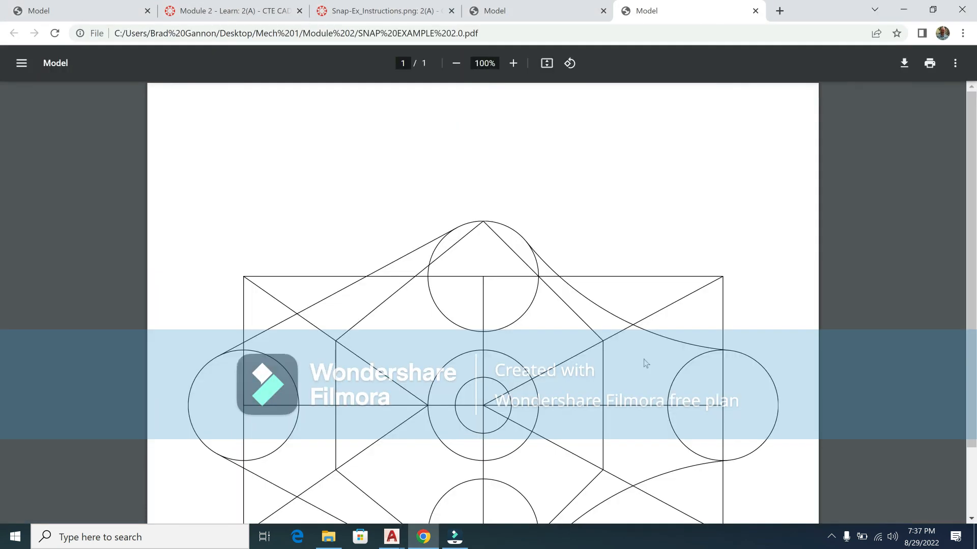
Step: Scroll through the new PDF, compare it with SNAP-EX.pdf, then return to the Module 2 page
scroll(650, 373, "down", 2)
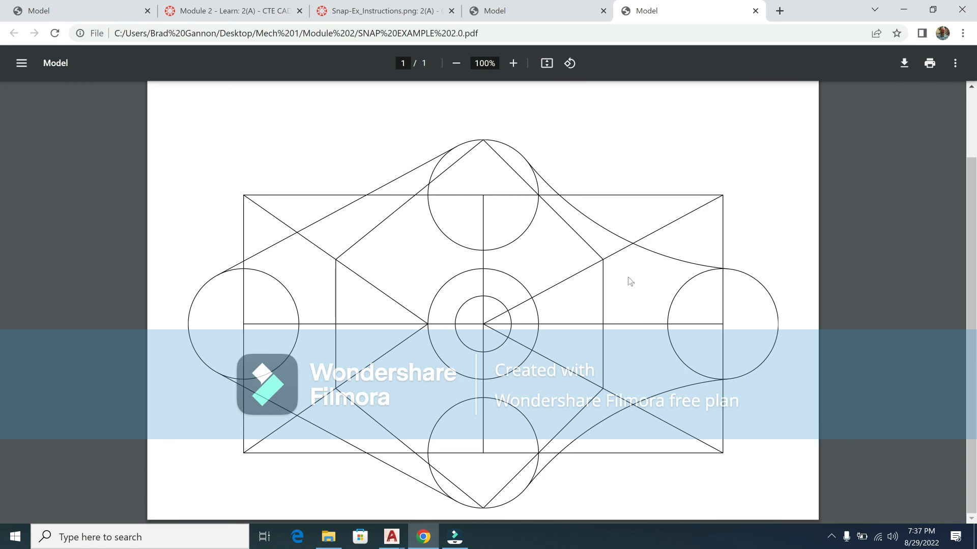
left_click(529, 16)
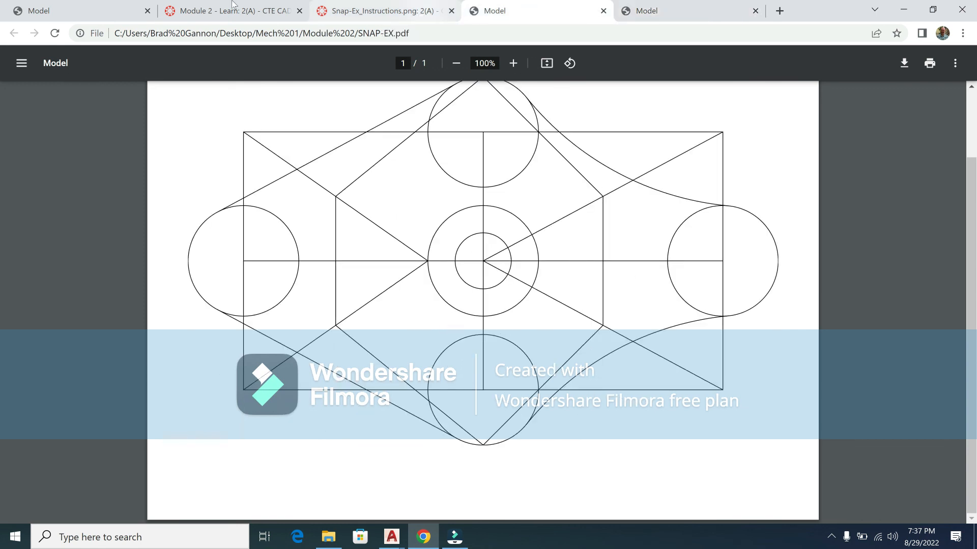
left_click(224, 15)
Step: Go Next to Assignment #2 - Snap Example and scroll to its 10 points and Sep 6 due date
scroll(488, 275, "down", 5)
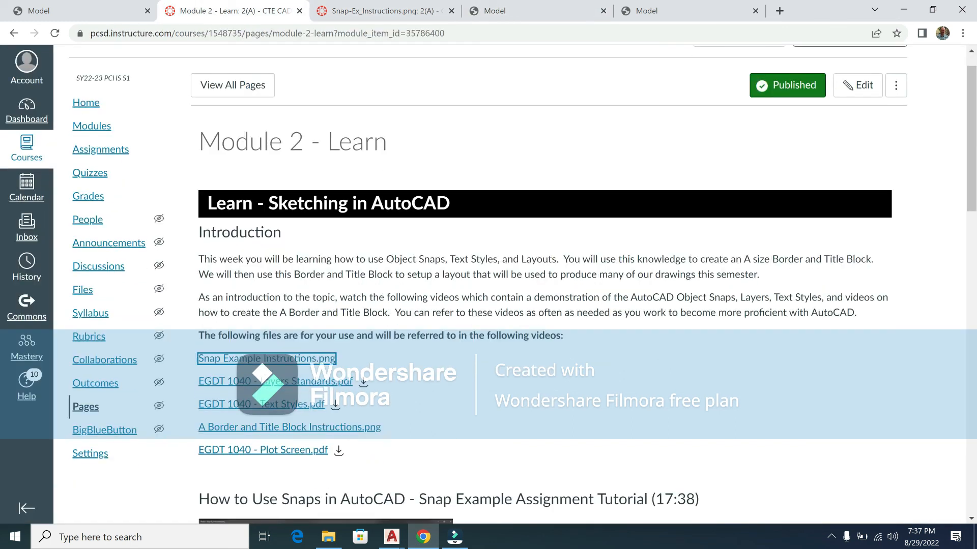
scroll(488, 275, "down", 10)
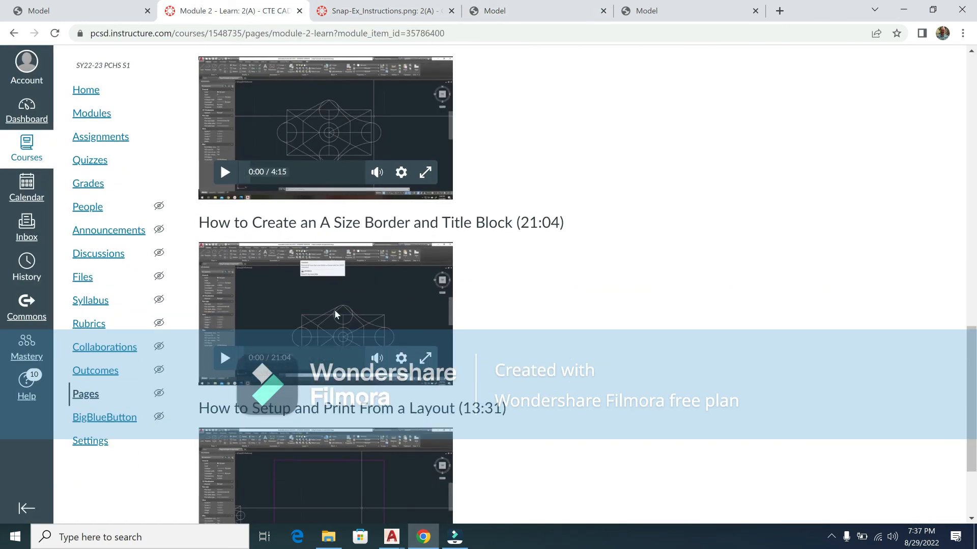
scroll(488, 275, "down", 3)
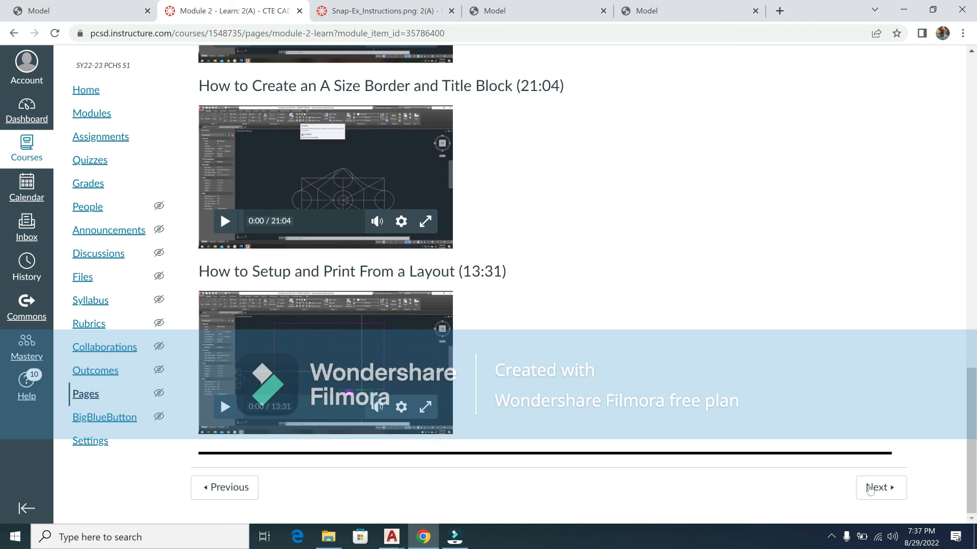
left_click(874, 488)
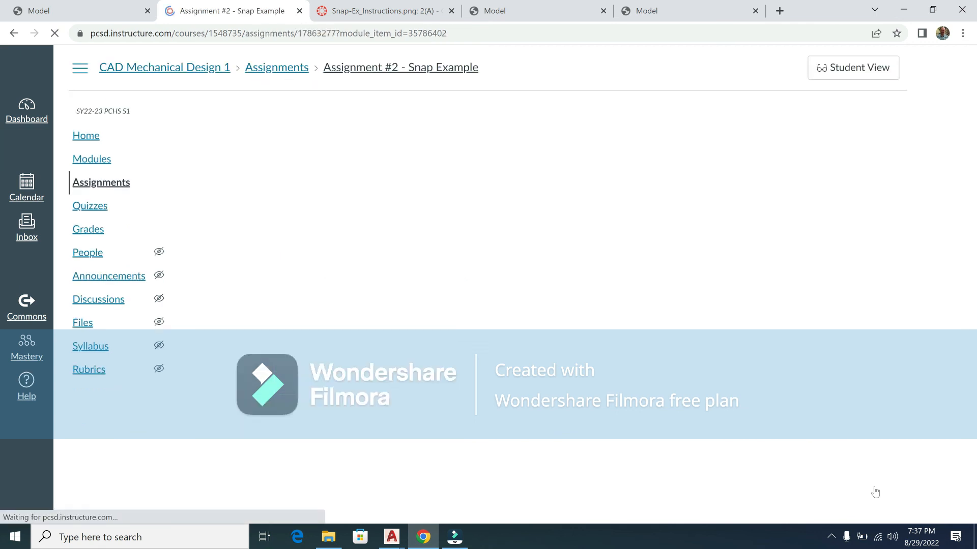
scroll(800, 283, "down", 6)
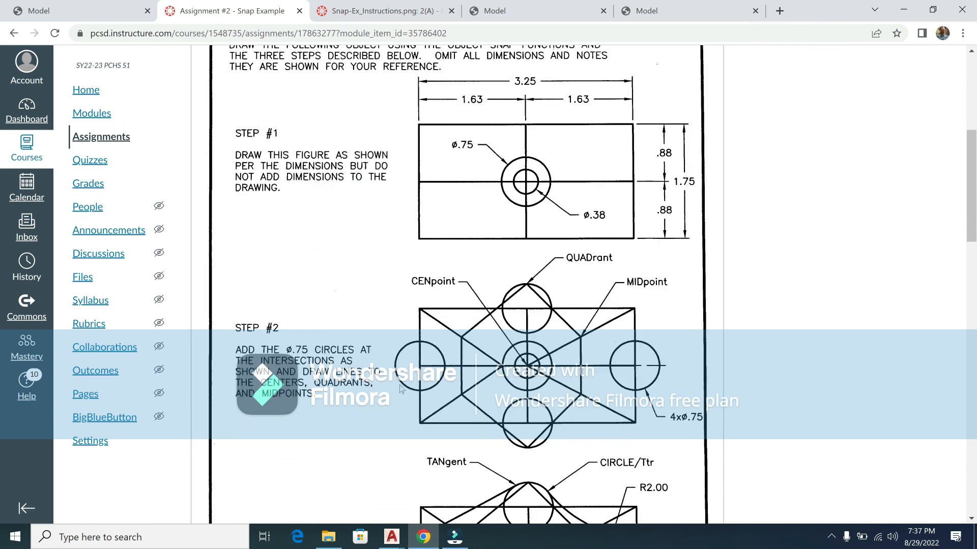
scroll(402, 389, "down", 15)
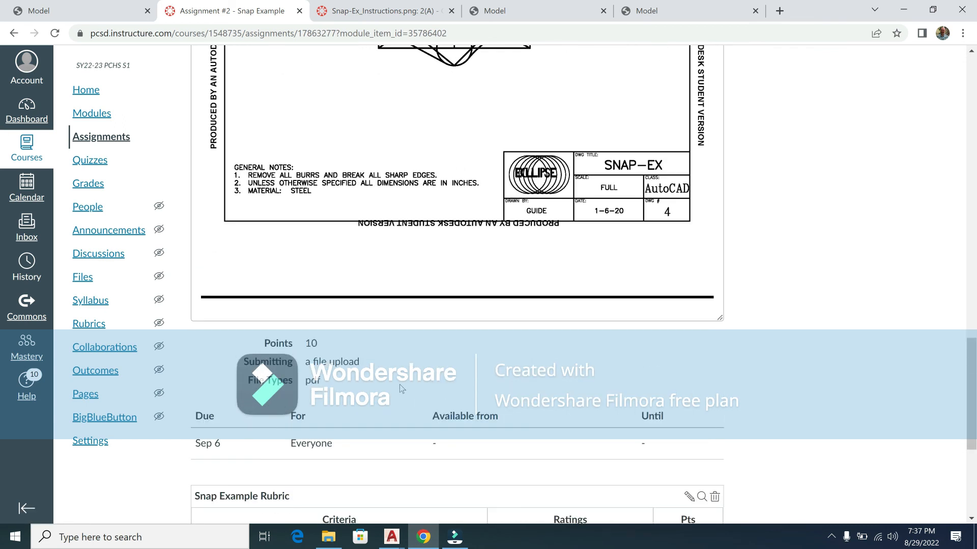